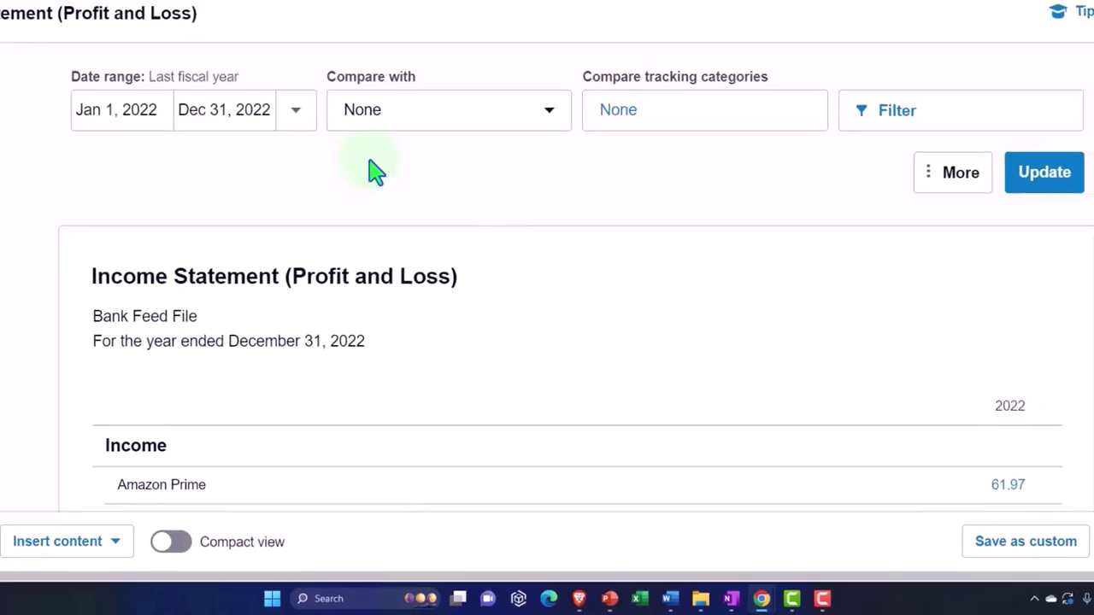
Open the Checking Account from the company's bank accounts list.
left_click(76, 10)
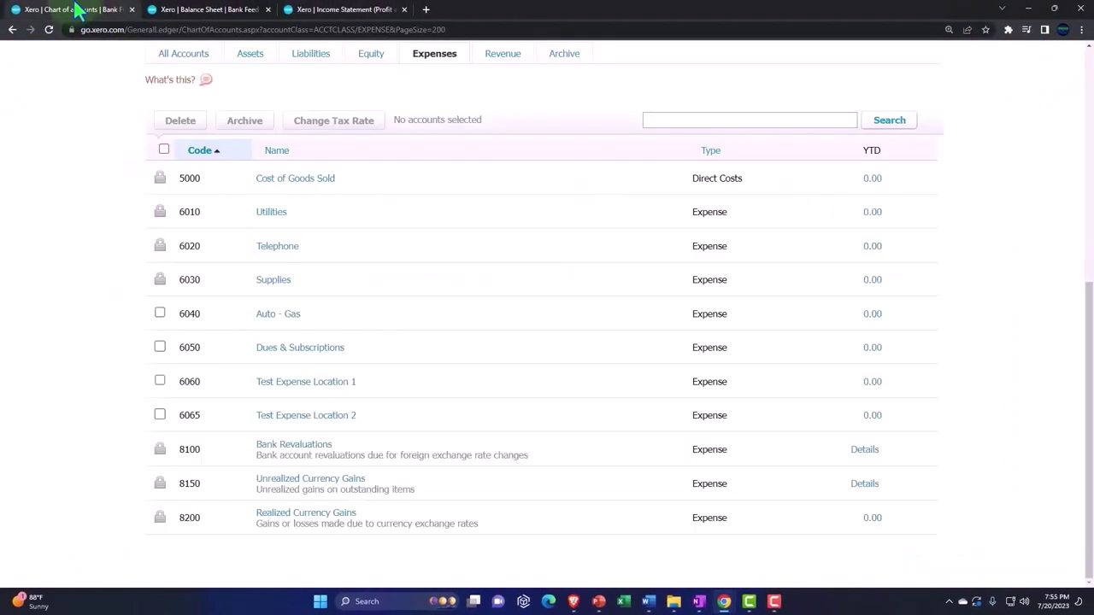
scroll(162, 279, "up", 5)
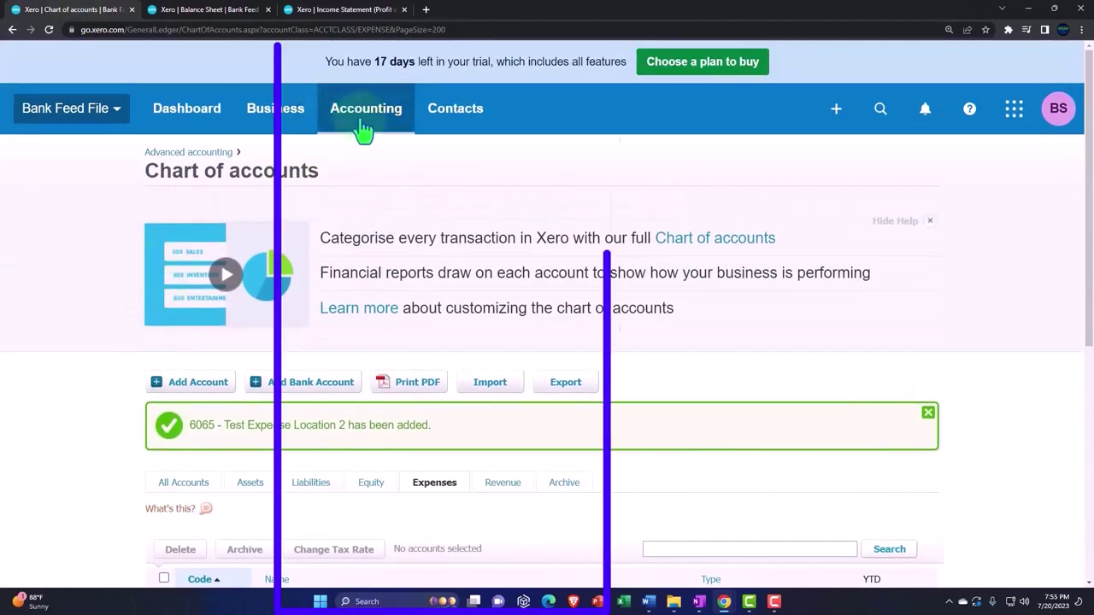
left_click(362, 128)
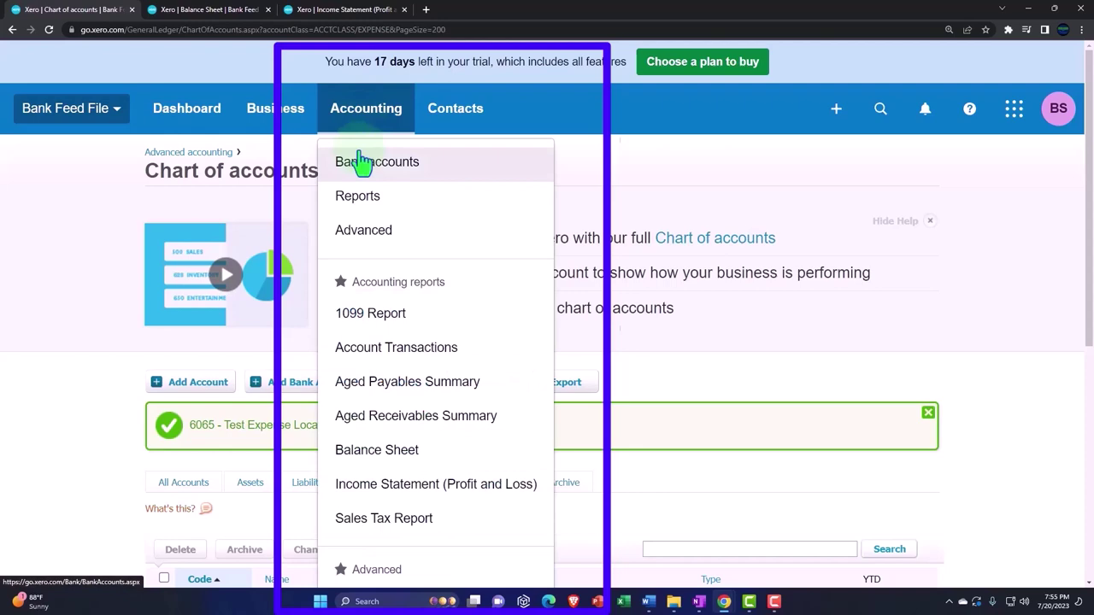
left_click(359, 162)
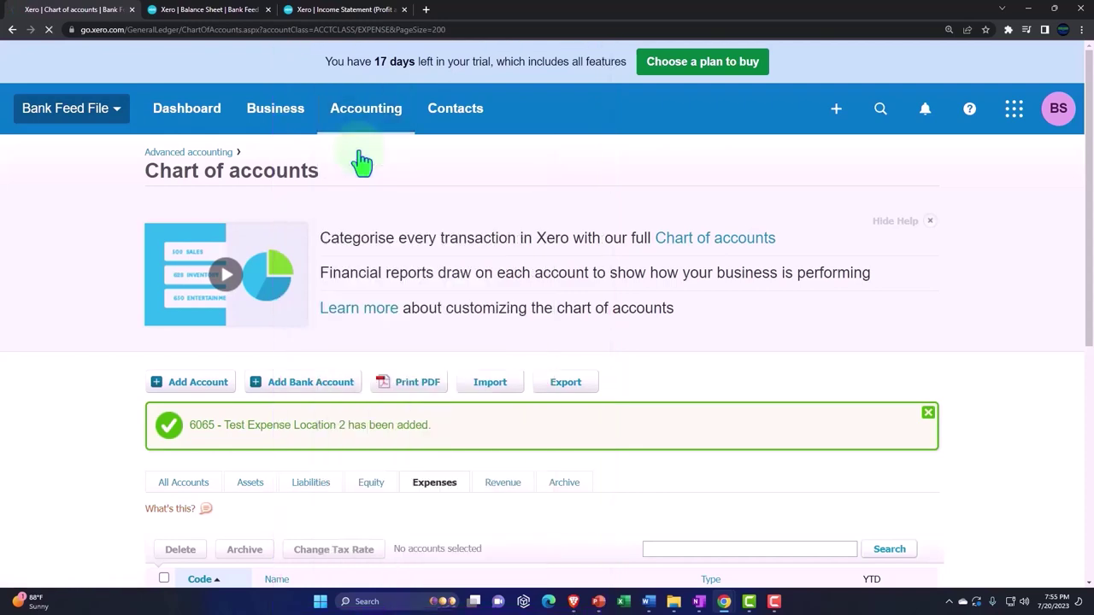
scroll(291, 284, "down", 2)
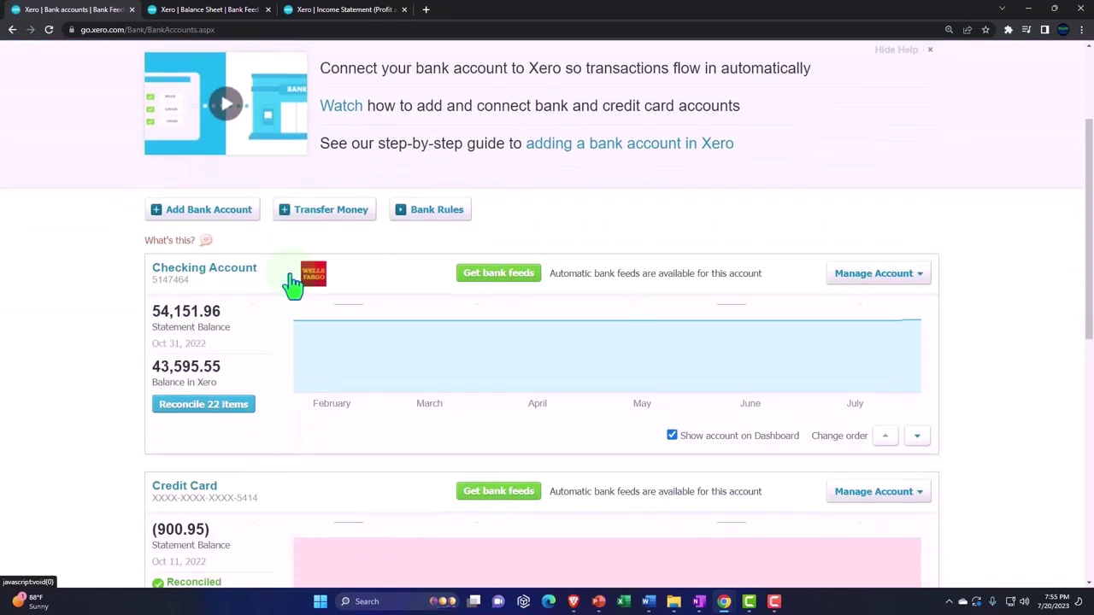
left_click(252, 269)
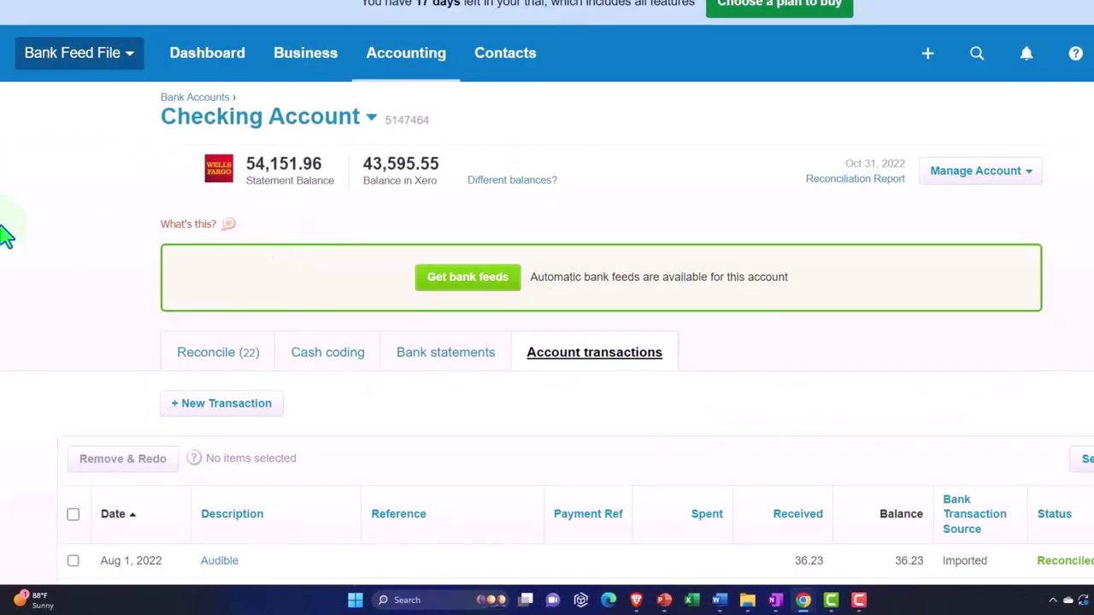
Go through the Checking Account's statement lines to reconcile and view the details of the Oct 1, 2022 Daily Market line.
left_click(210, 366)
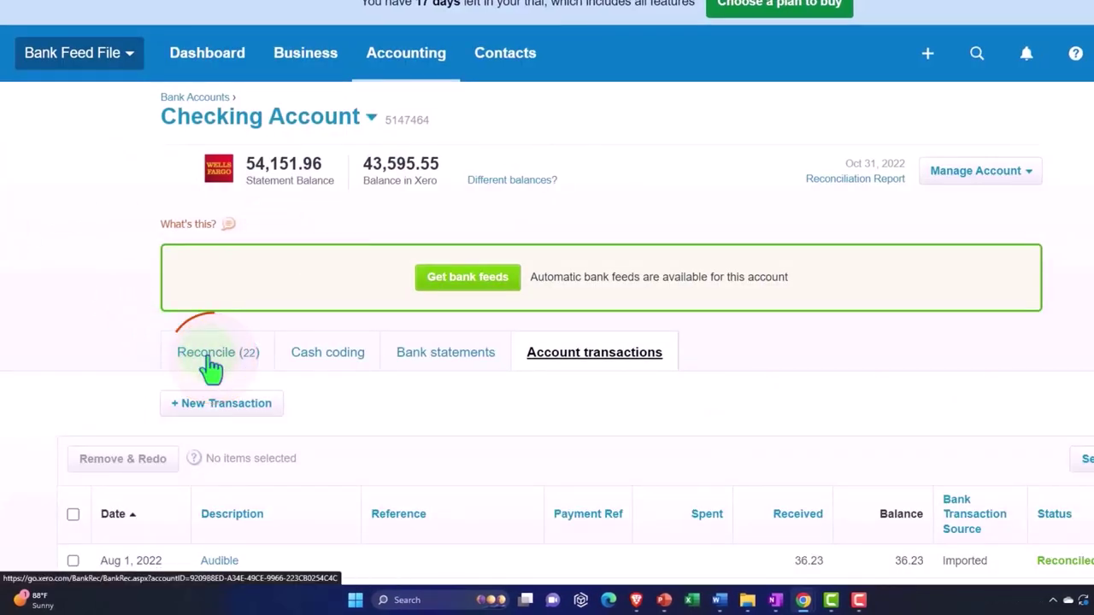
scroll(111, 320, "down", 2)
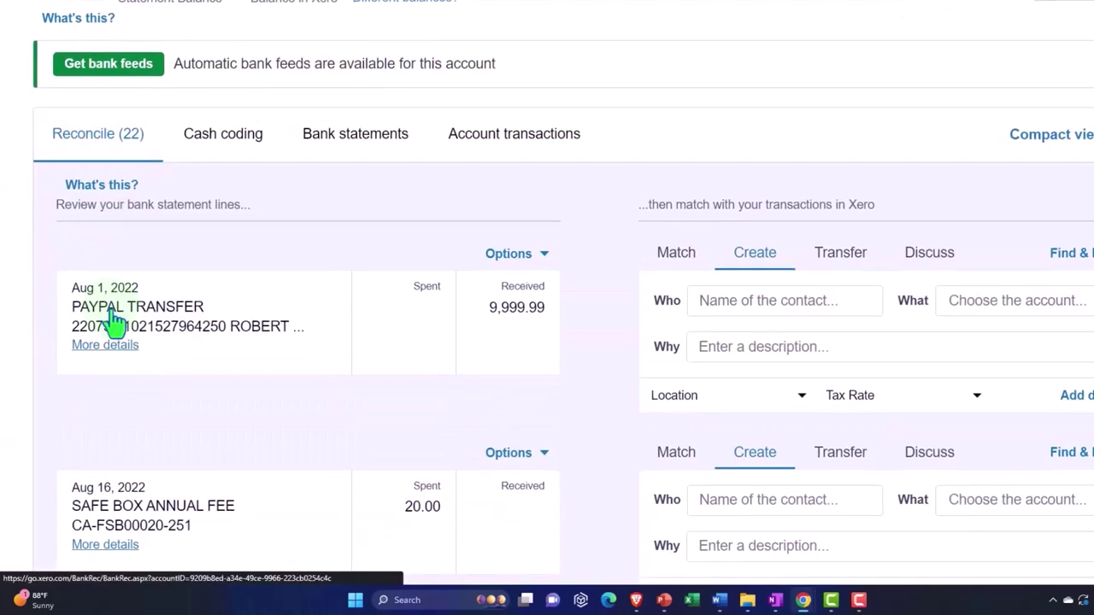
scroll(111, 320, "down", 6)
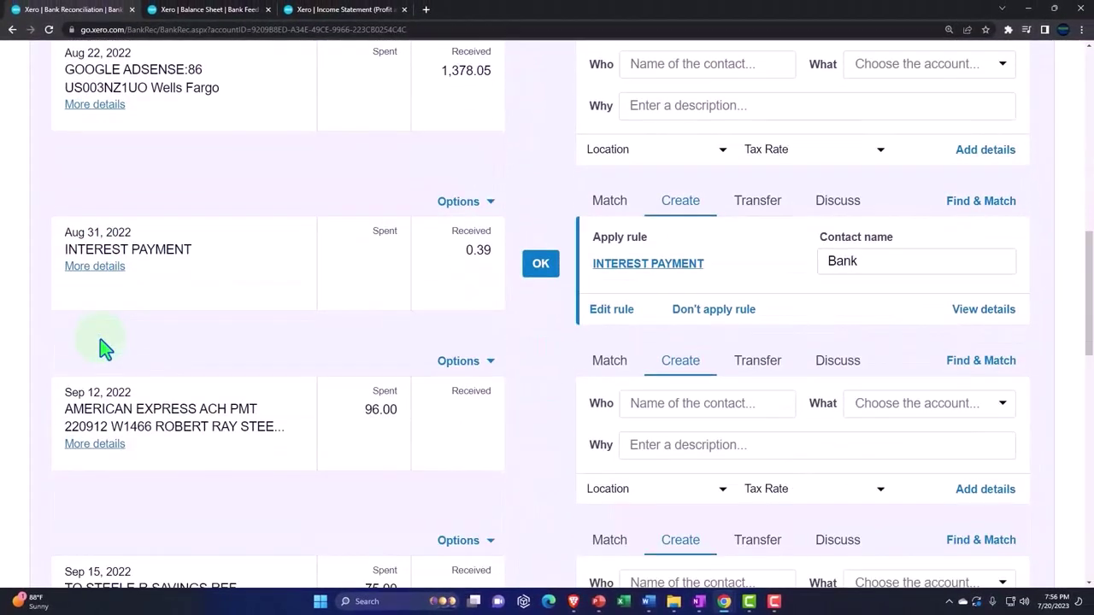
scroll(101, 346, "down", 7)
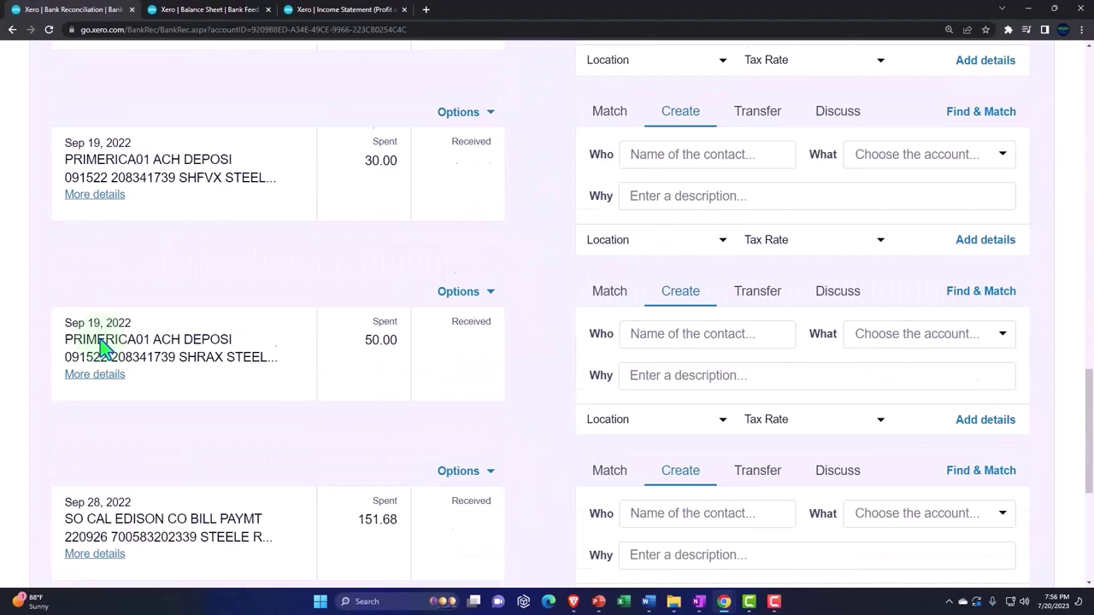
scroll(101, 346, "down", 4)
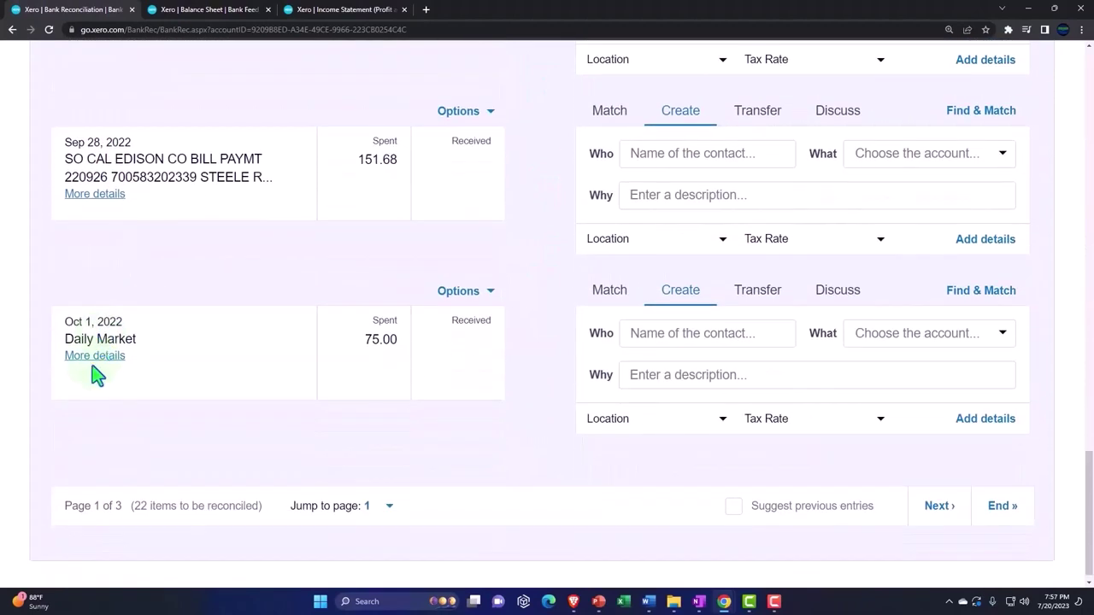
left_click(86, 357)
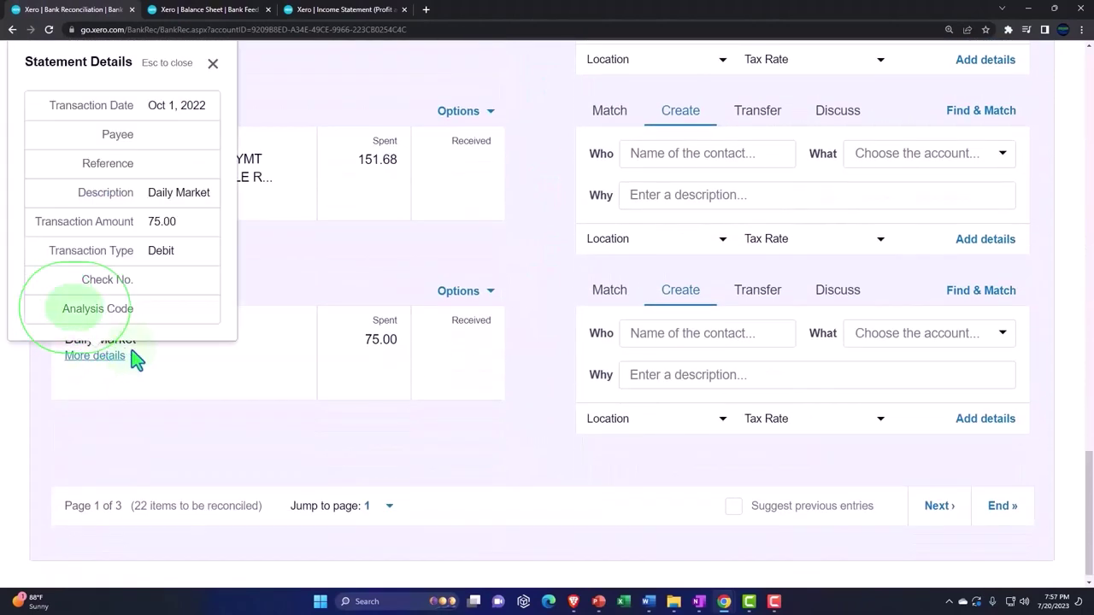
left_click(213, 65)
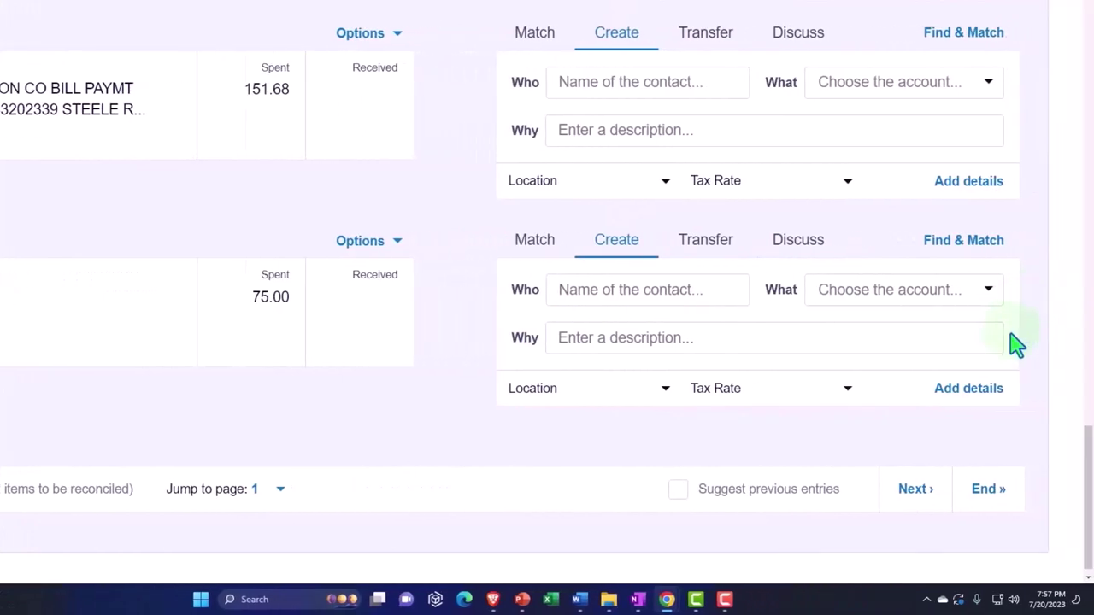
Create a bank rule from the Daily Market statement line, applying when any text field contains Daily Market.
left_click(395, 241)
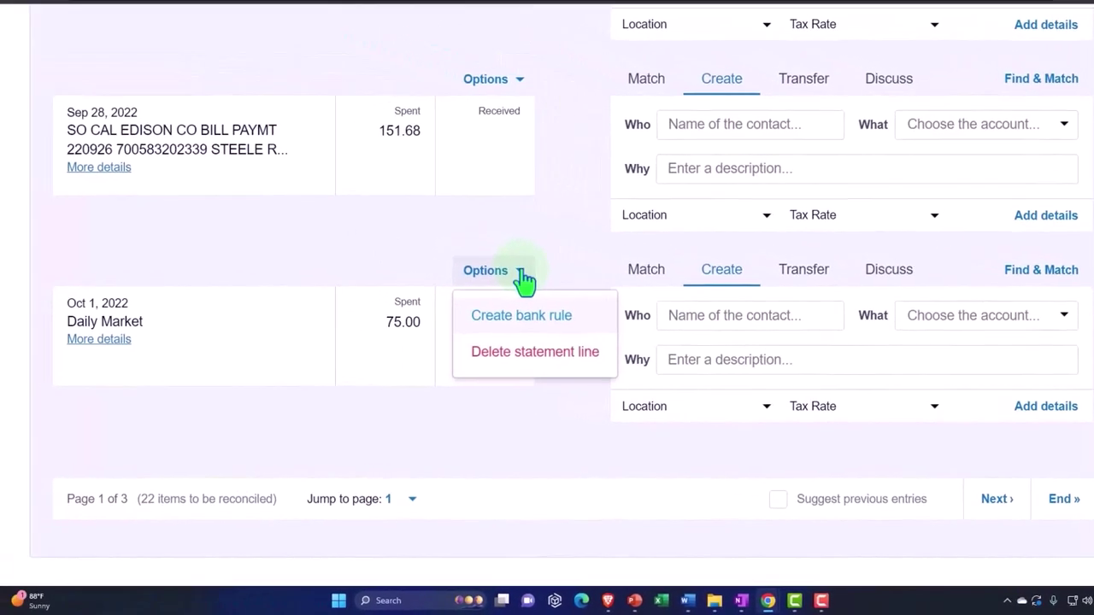
left_click(523, 316)
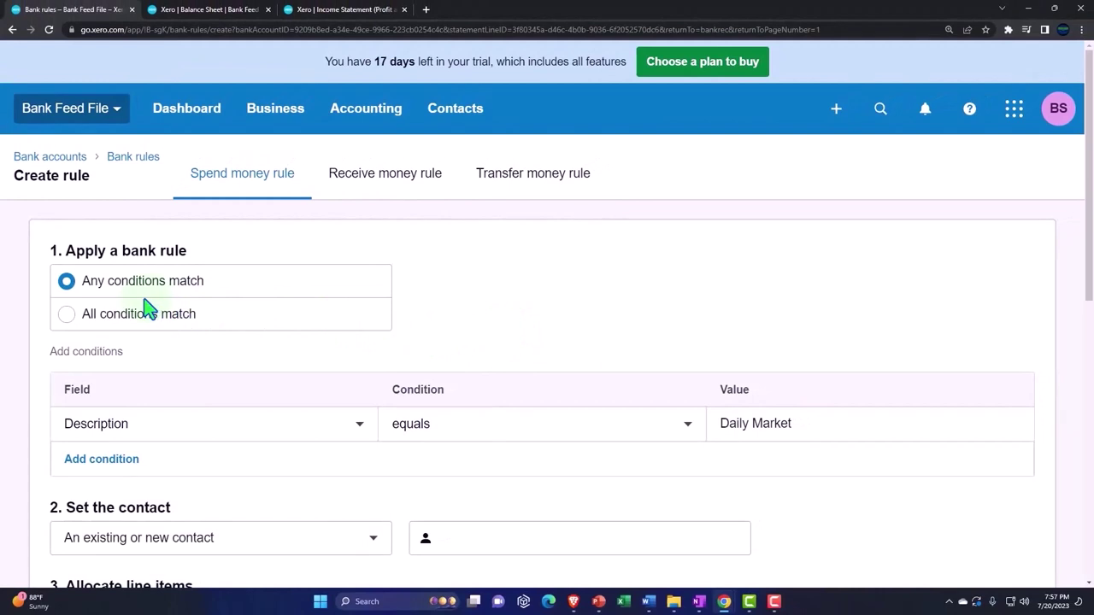
scroll(145, 307, "down", 1)
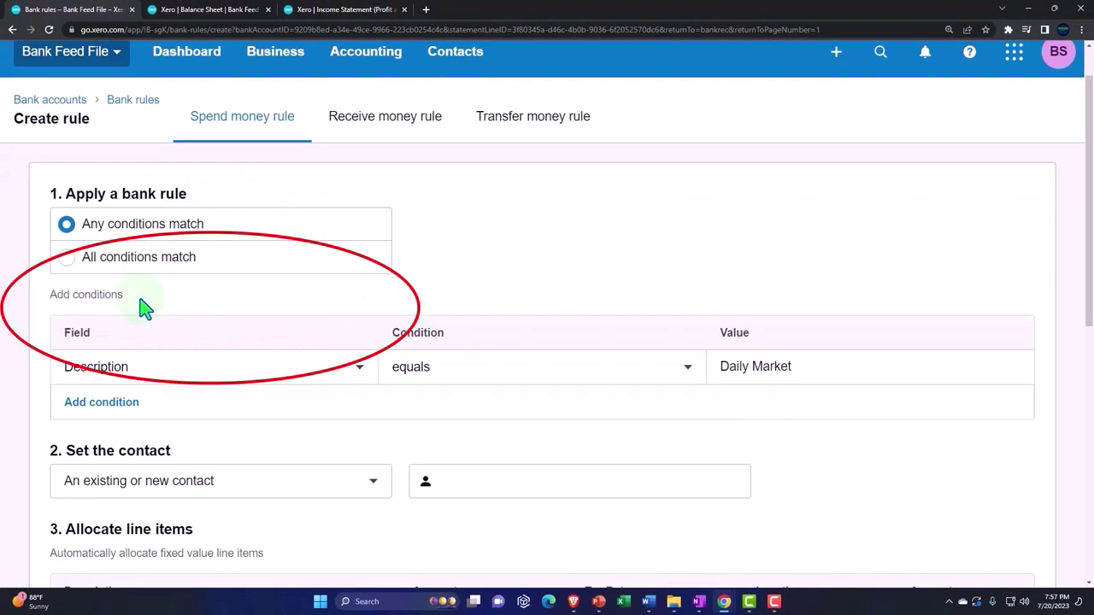
left_click(344, 370)
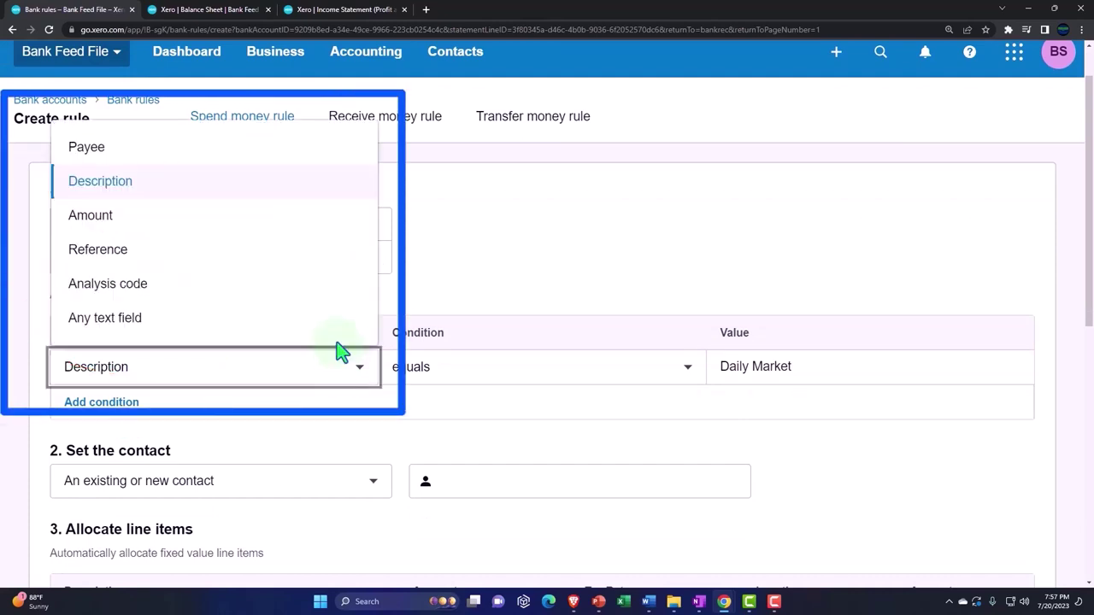
left_click(310, 324)
left_click(506, 376)
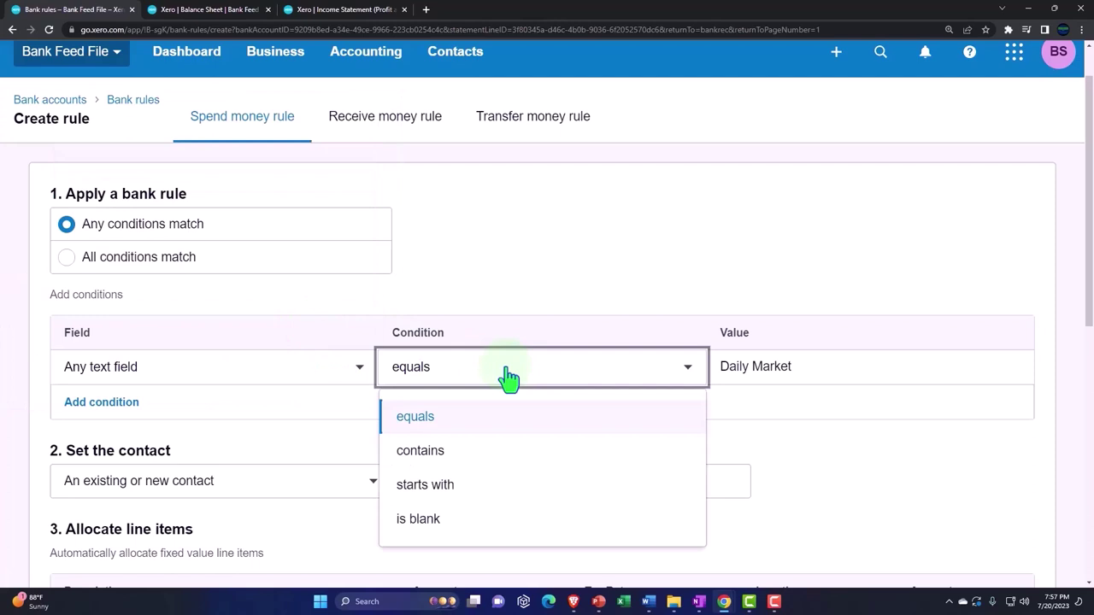
left_click(481, 453)
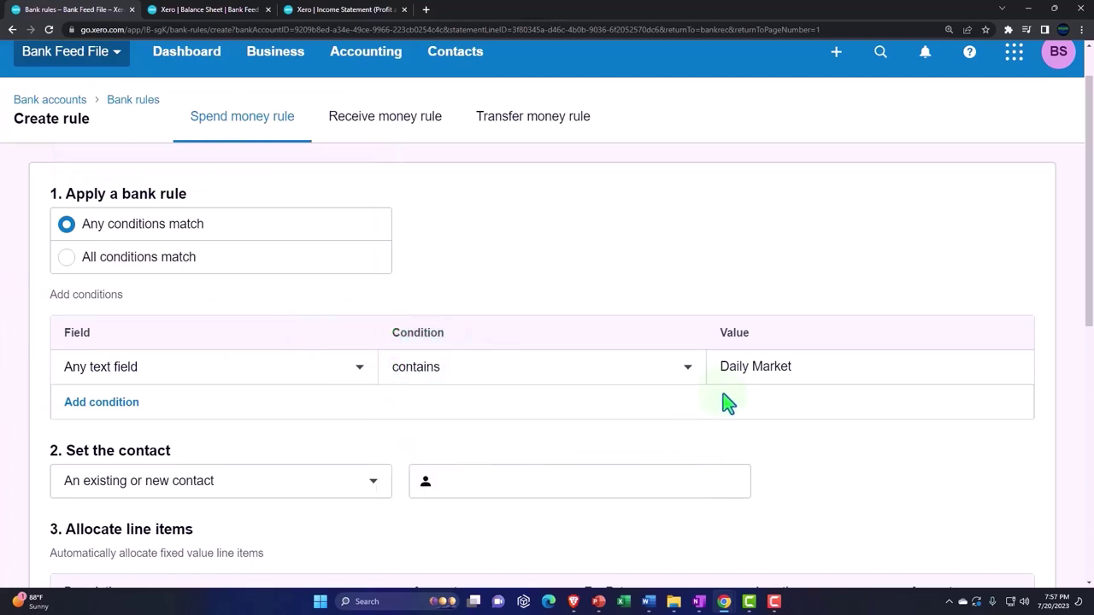
Reuse the condition's value to create Daily Market as a new contact and set it as the rule's contact.
scroll(749, 380, "down", 2)
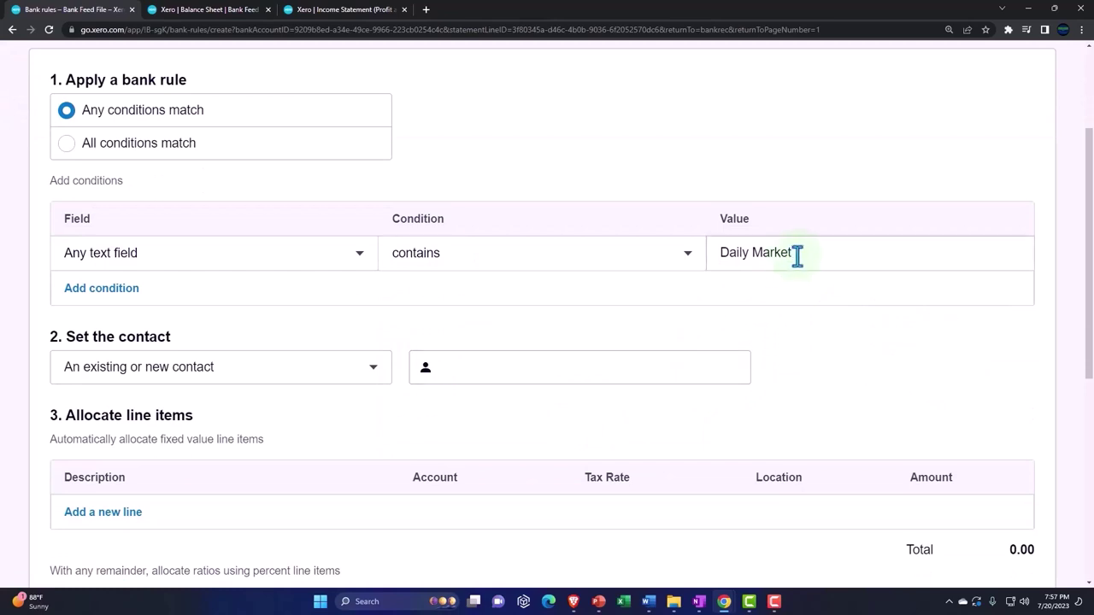
left_click_drag(795, 253, 733, 248)
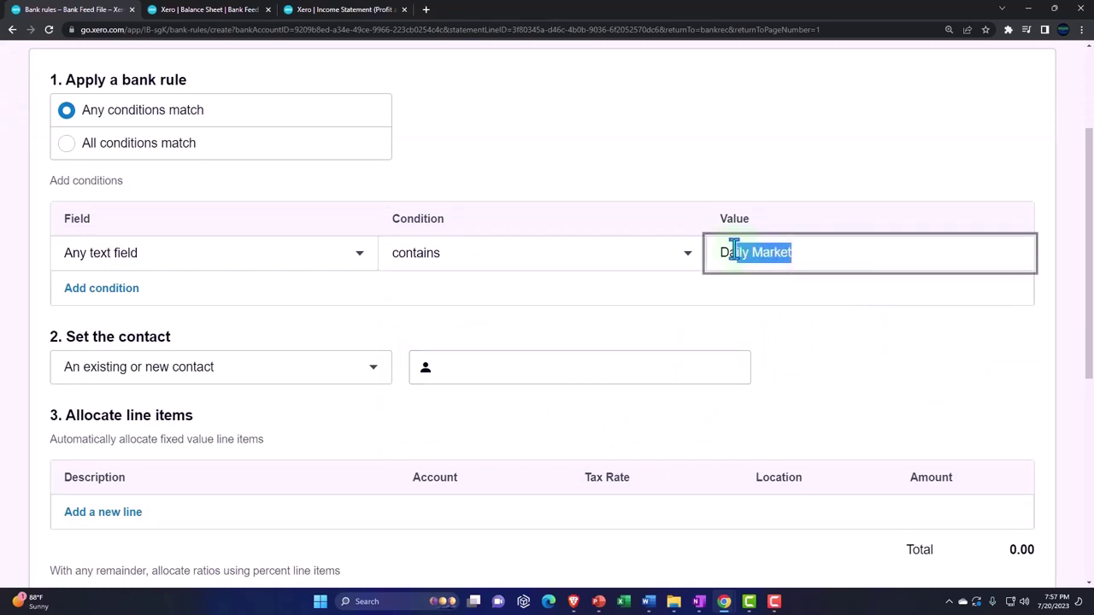
left_click(507, 373)
type("Daily Market")
left_click(504, 412)
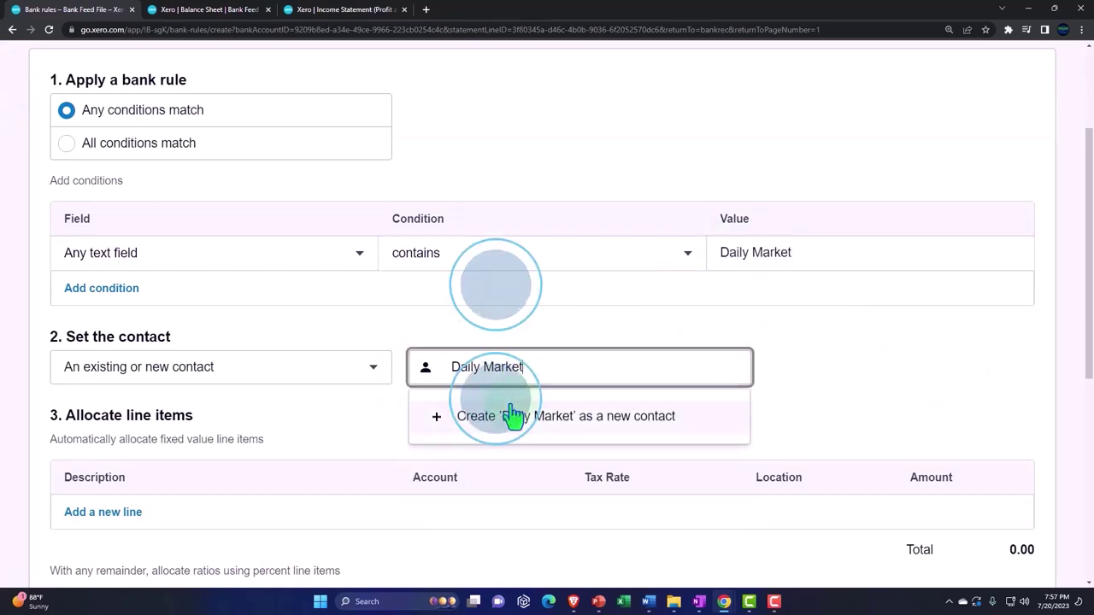
scroll(513, 415, "up", 3)
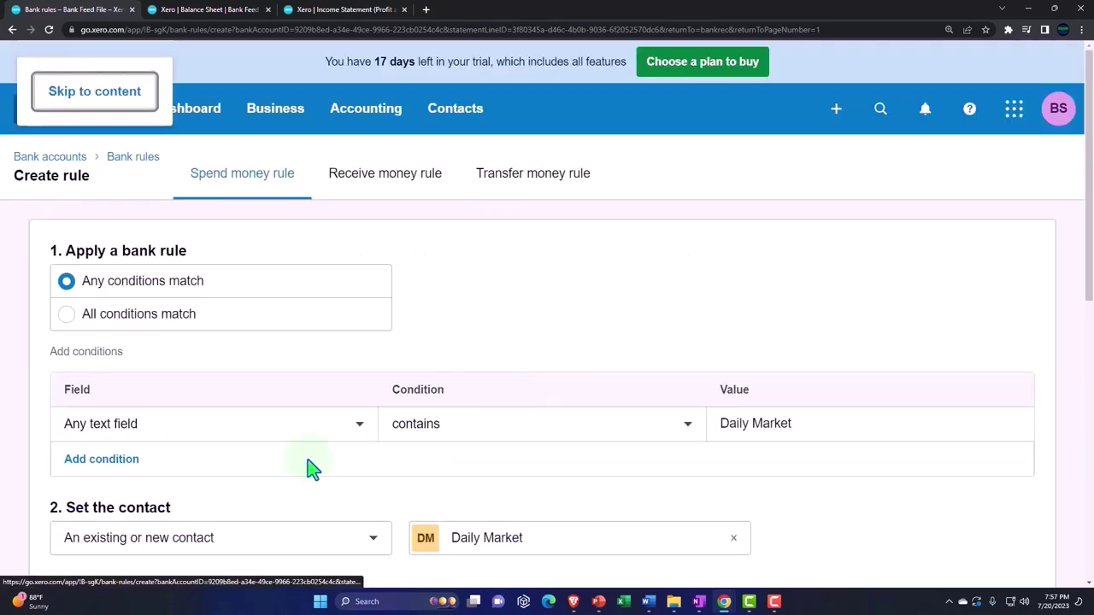
scroll(312, 468, "down", 3)
scroll(312, 468, "down", 2)
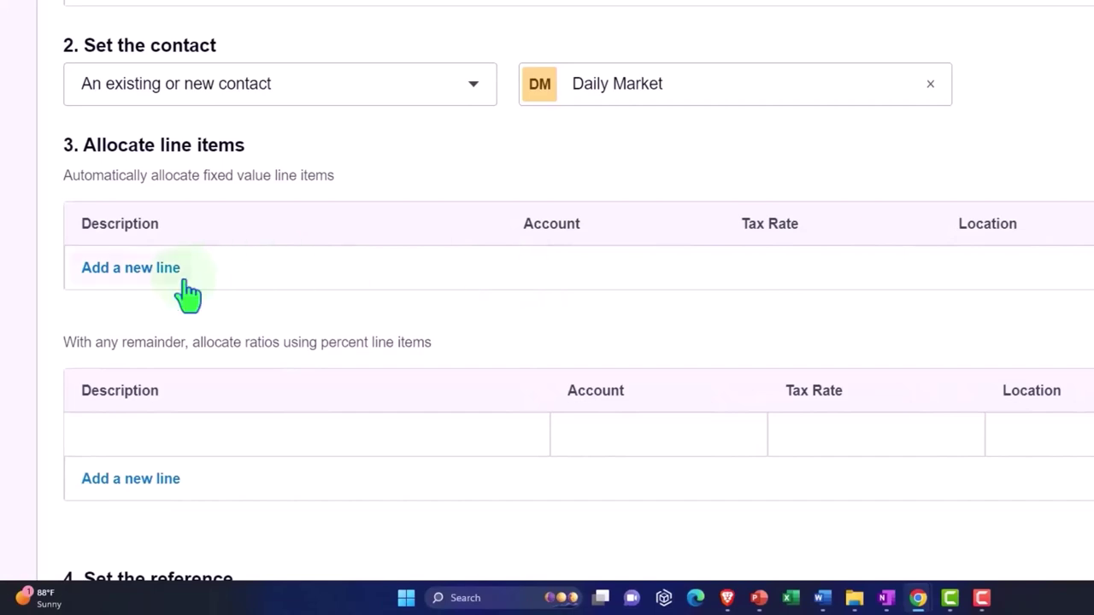
left_click(155, 271)
left_click(652, 280)
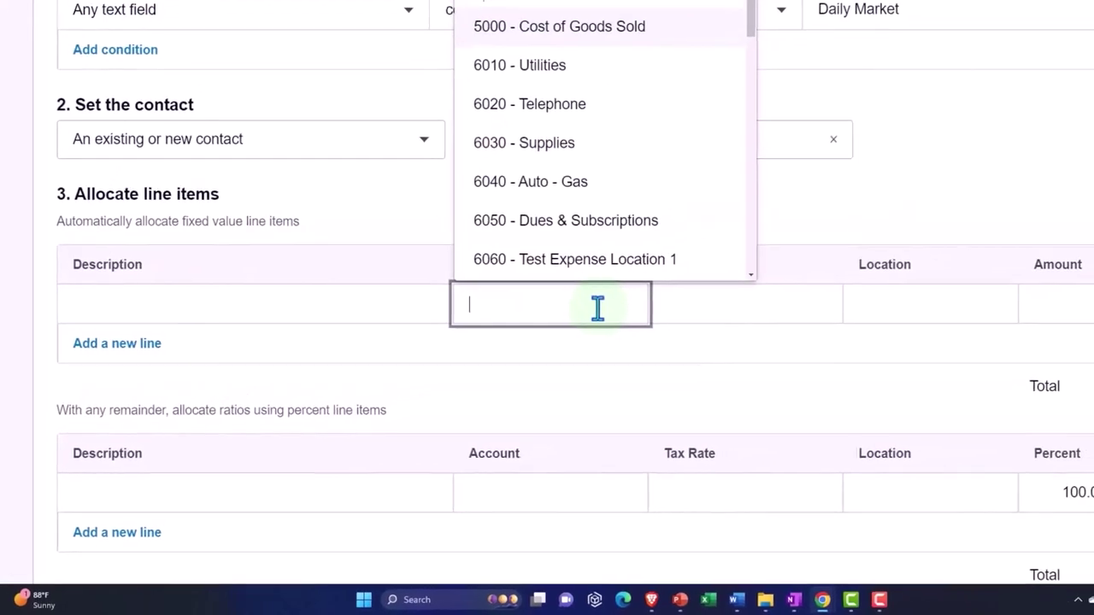
left_click(431, 271)
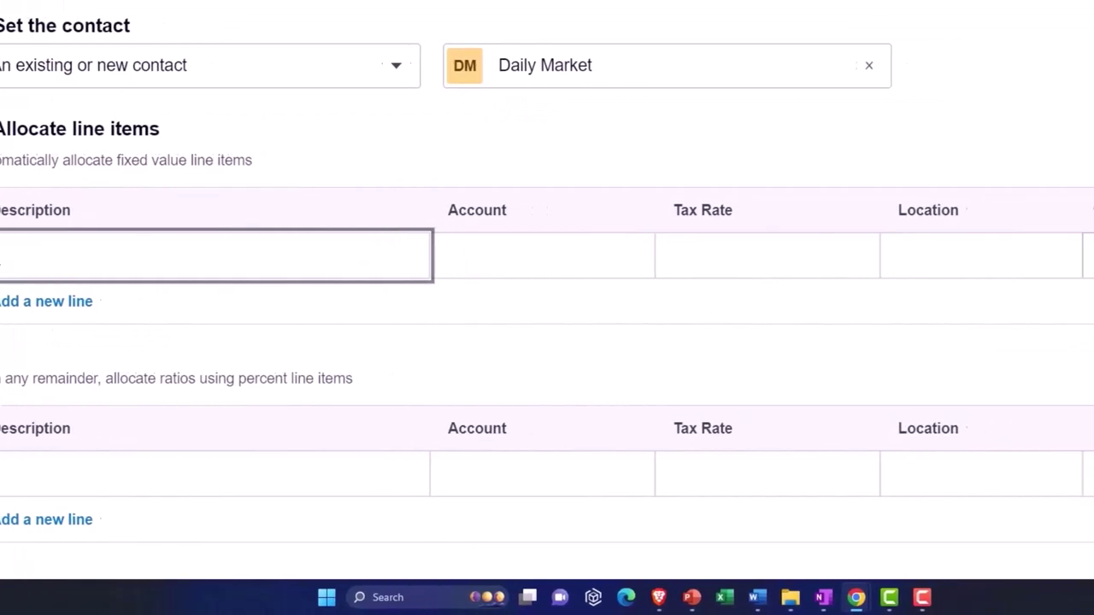
left_click(996, 260)
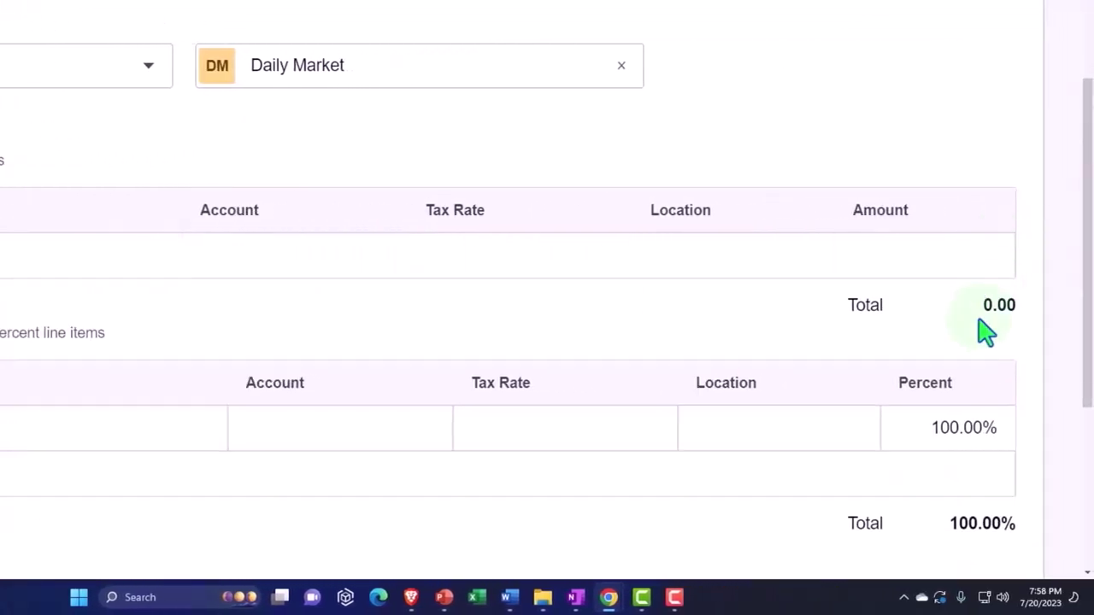
Assign the 100% remainder line to the account 6060 - Test Expense Location 1.
scroll(962, 425, "down", 1)
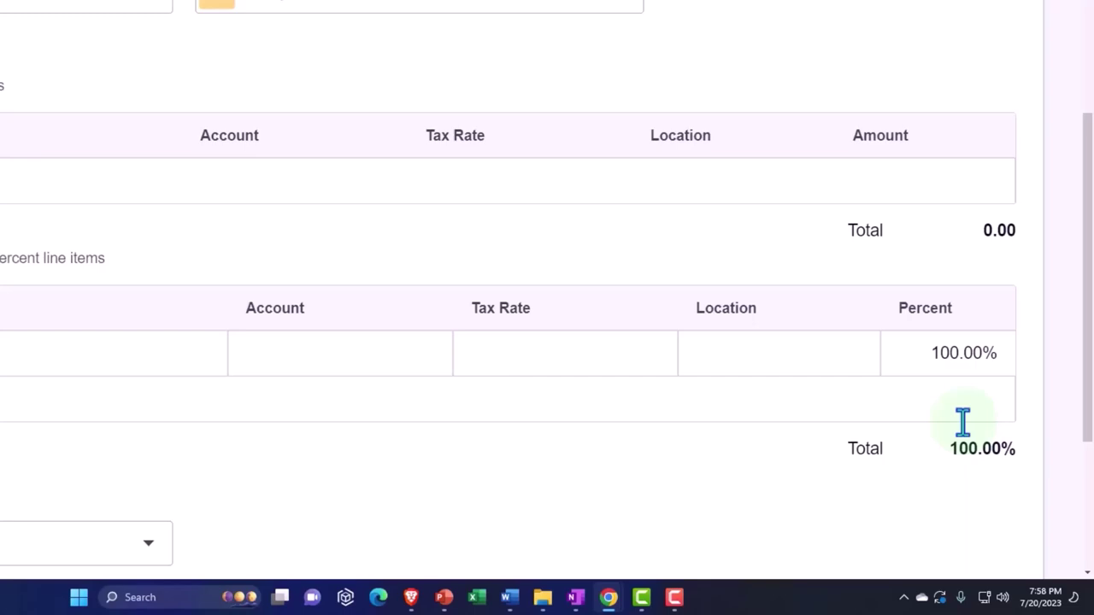
left_click(316, 350)
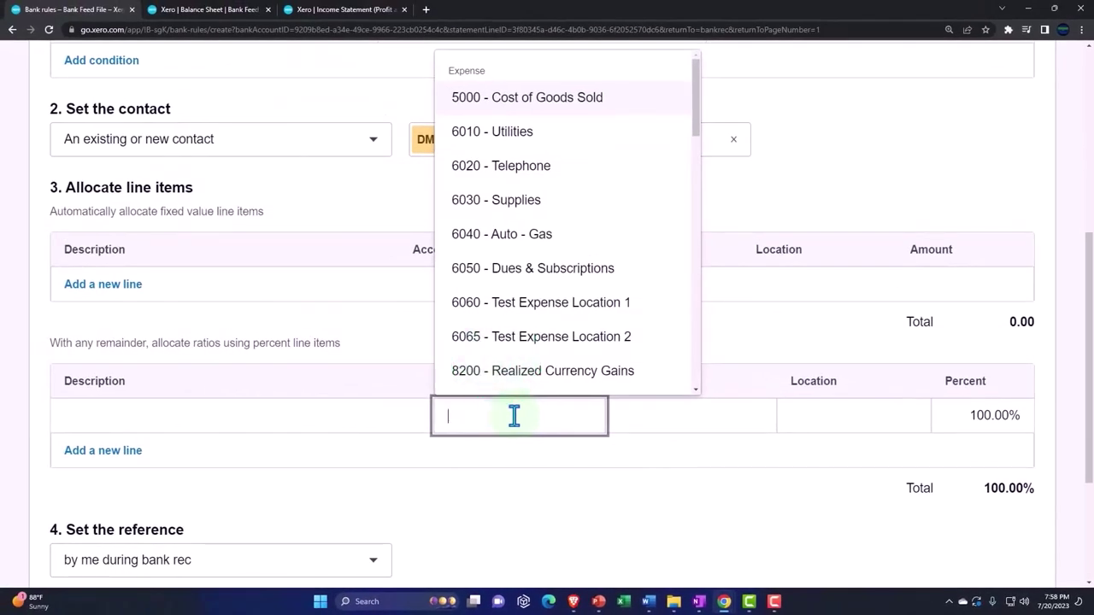
type("tes")
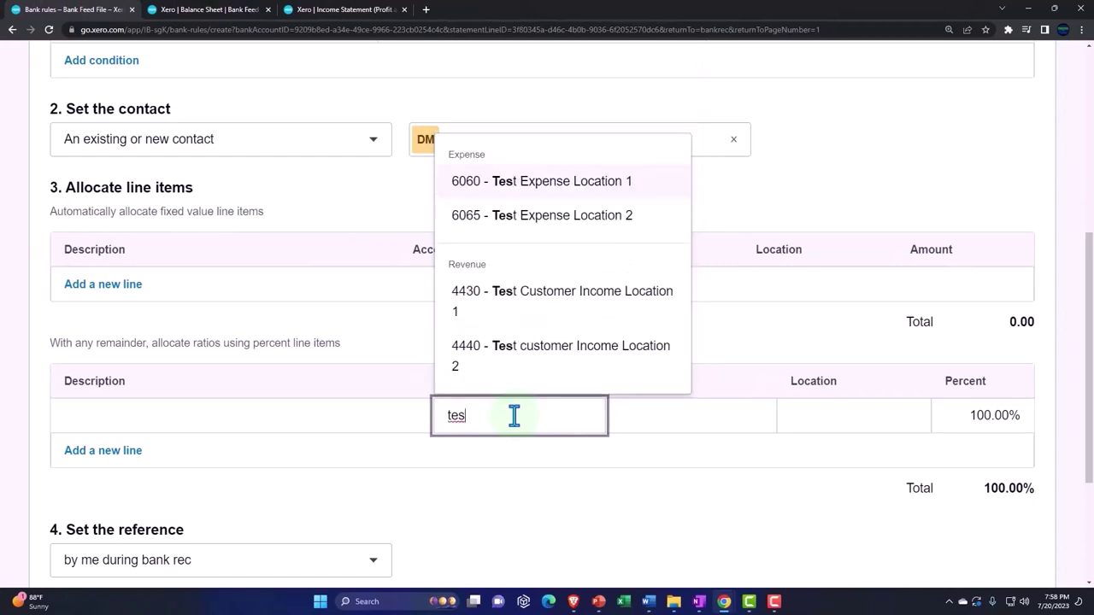
left_click(557, 186)
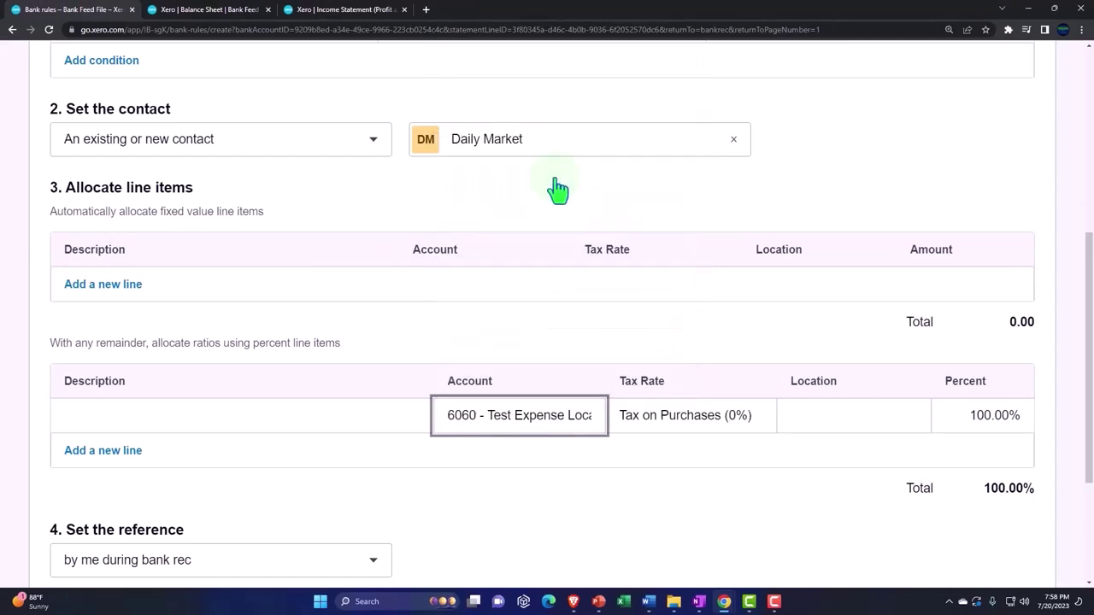
Set the location of the percent line item to Loc 1.
key("Tab")
key("Tab")
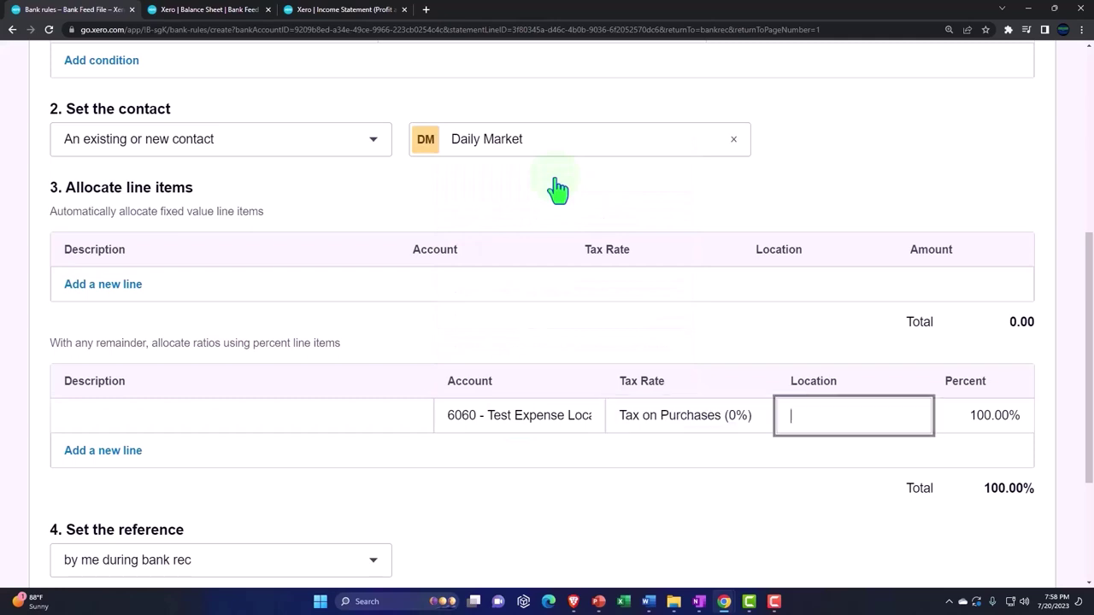
left_click(816, 405)
type("60")
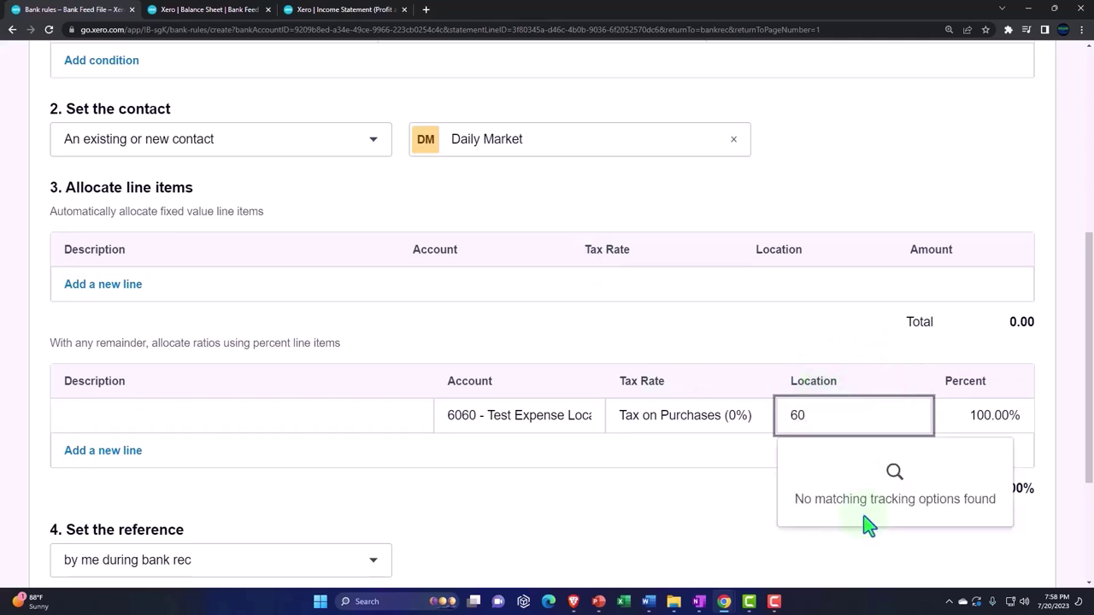
key("BackSpace")
key("BackSpace")
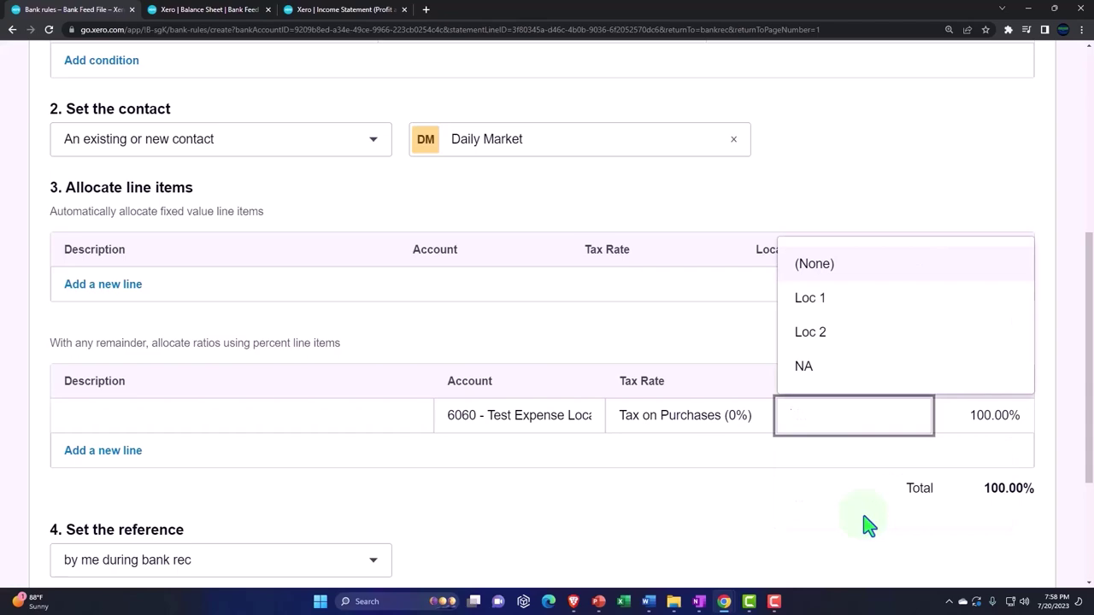
left_click(807, 298)
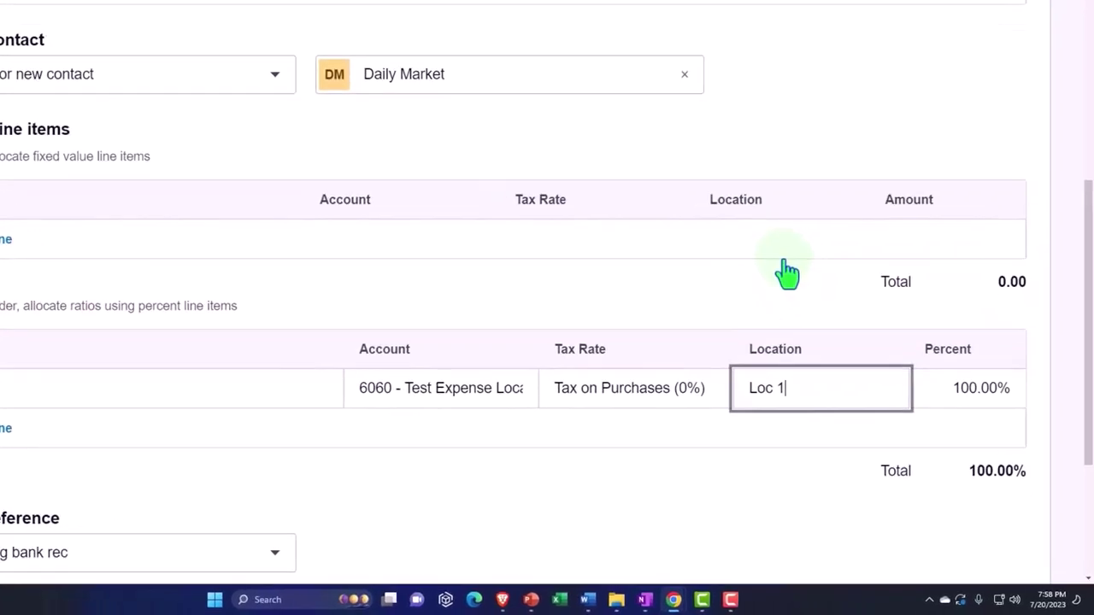
Set the percent of the Loc 1 remainder line to 60%.
key("Tab")
type("6")
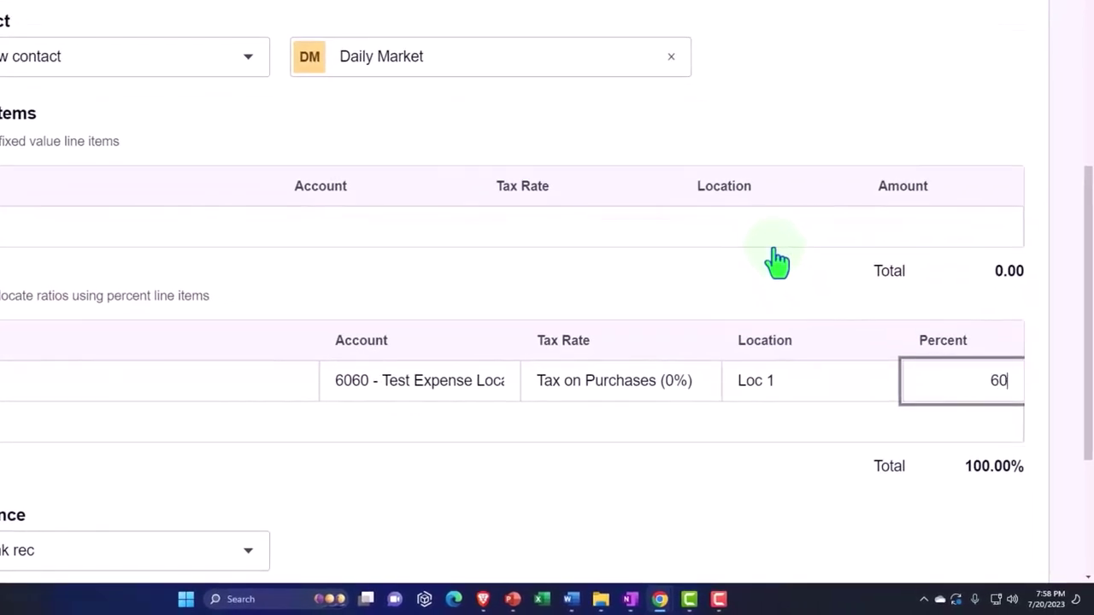
key("Tab")
key("Tab")
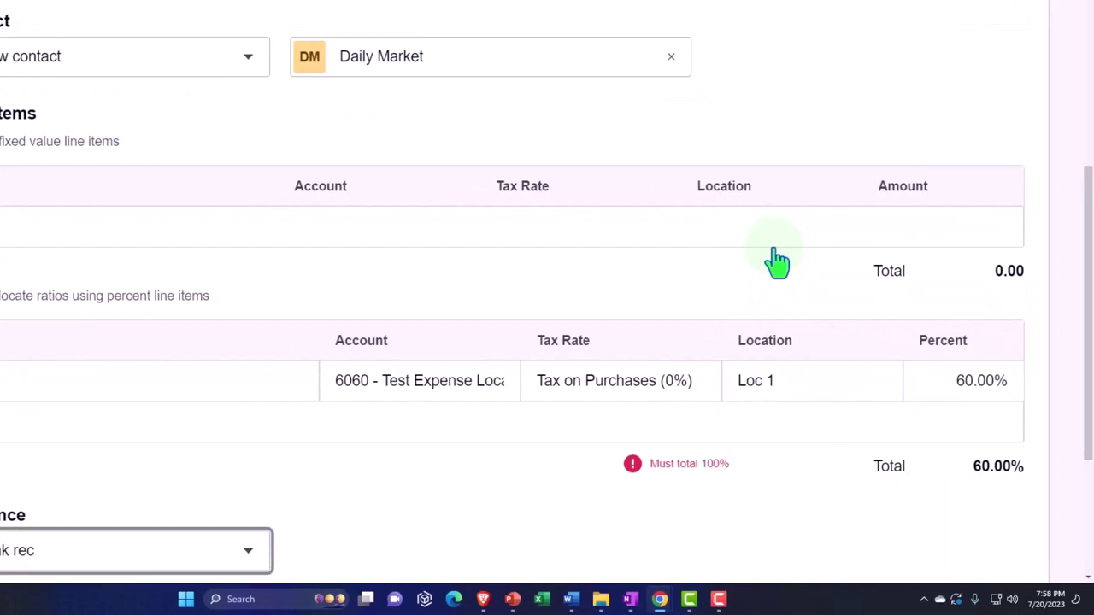
Add a second percent line item and assign it to the account 6065 - Test Expense Location 2.
left_click(111, 423)
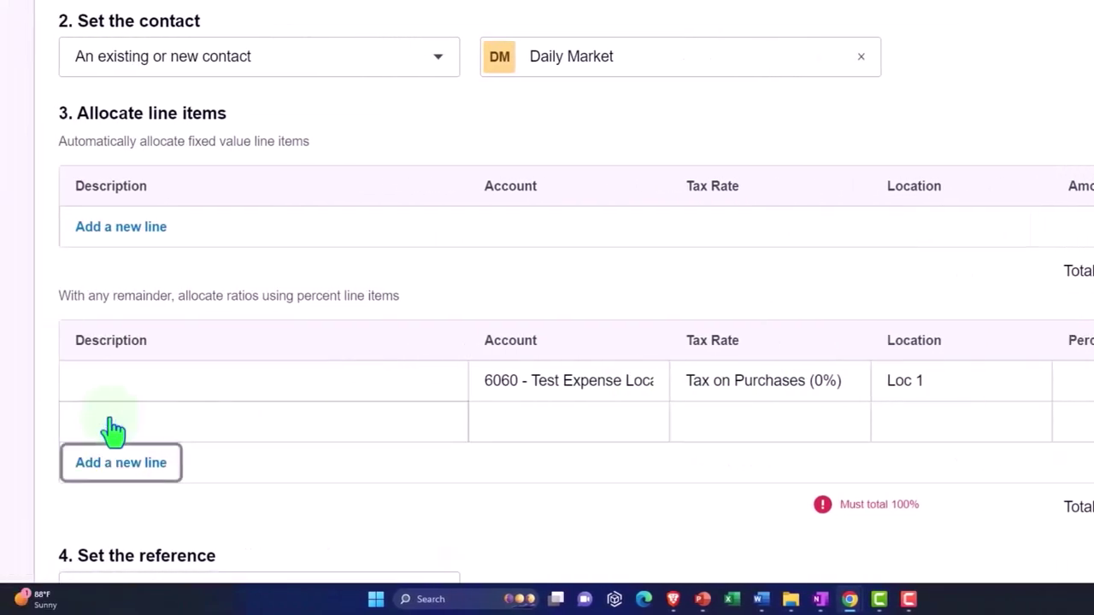
left_click(511, 418)
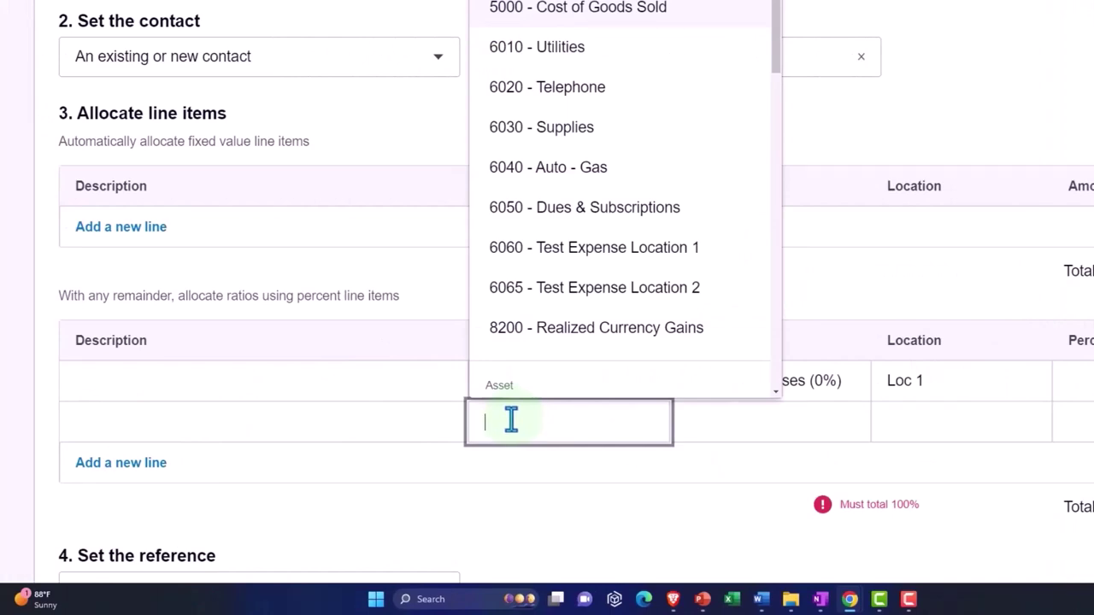
type("test")
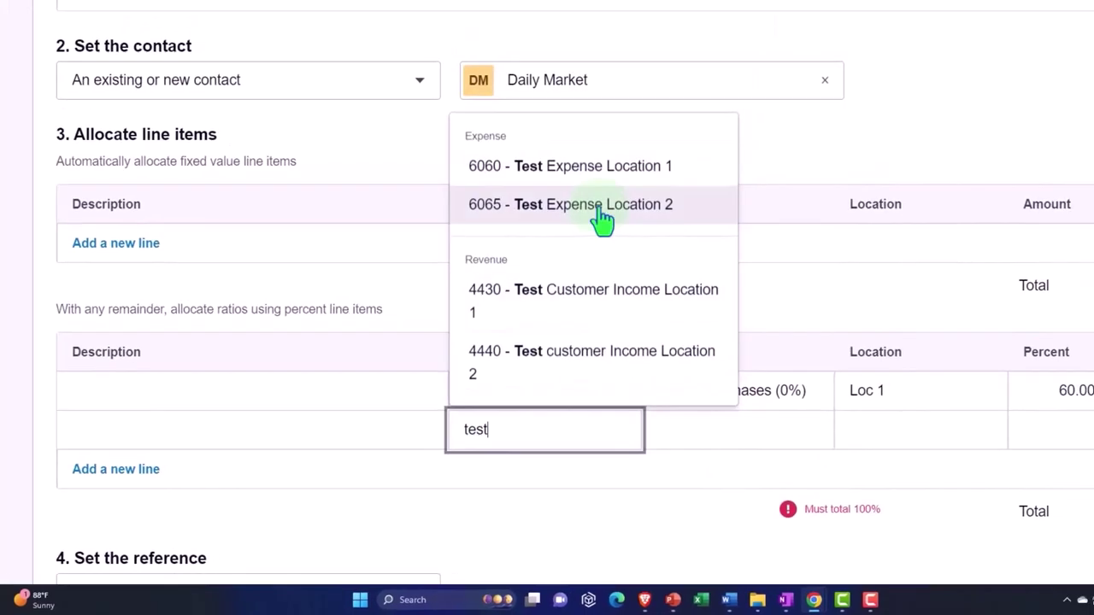
left_click(600, 220)
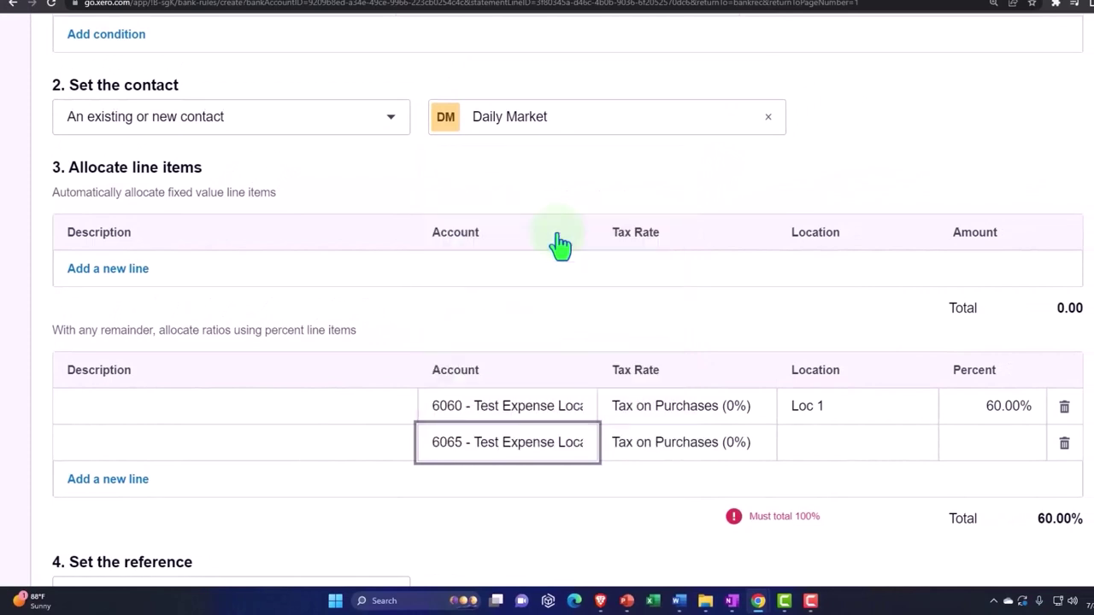
Set the second percent line's location to Loc 2 and its percent to 40%.
key("Tab")
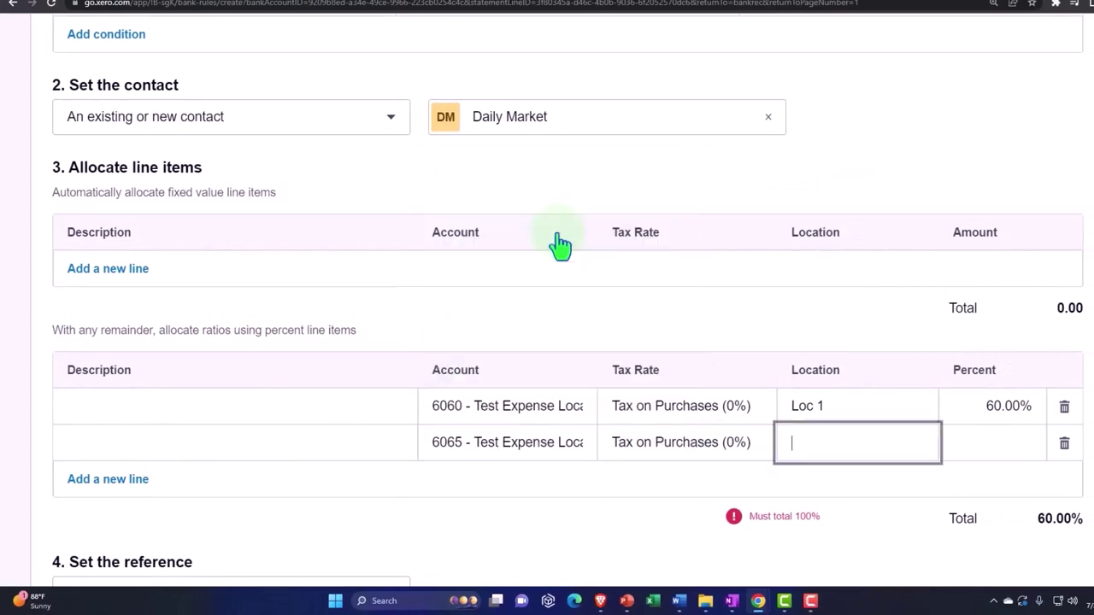
left_click(842, 447)
left_click(825, 358)
left_click(973, 449)
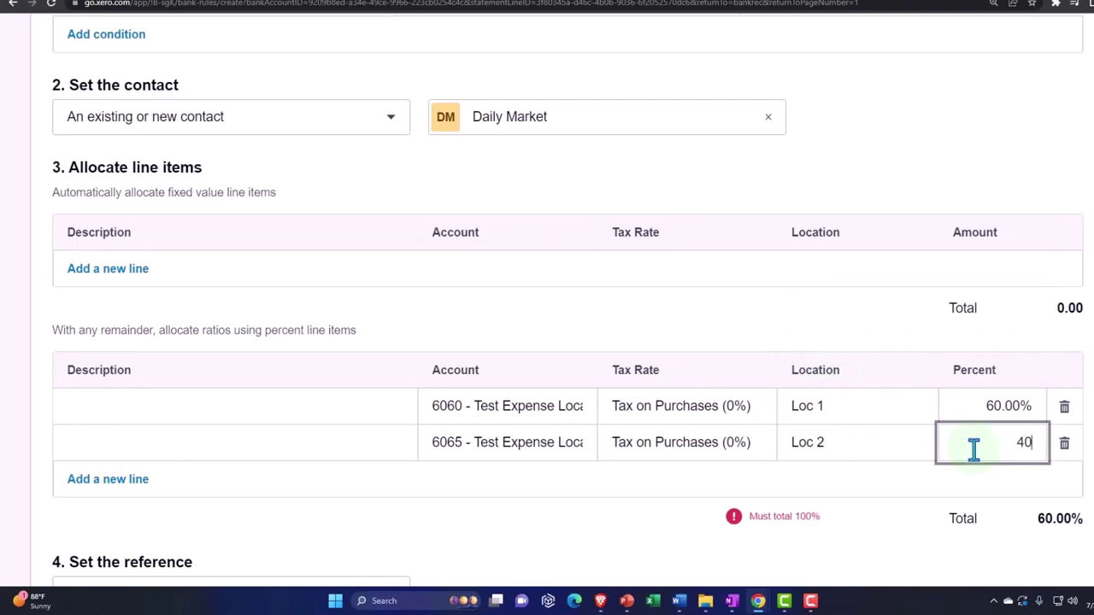
key("Tab")
left_click(1045, 499)
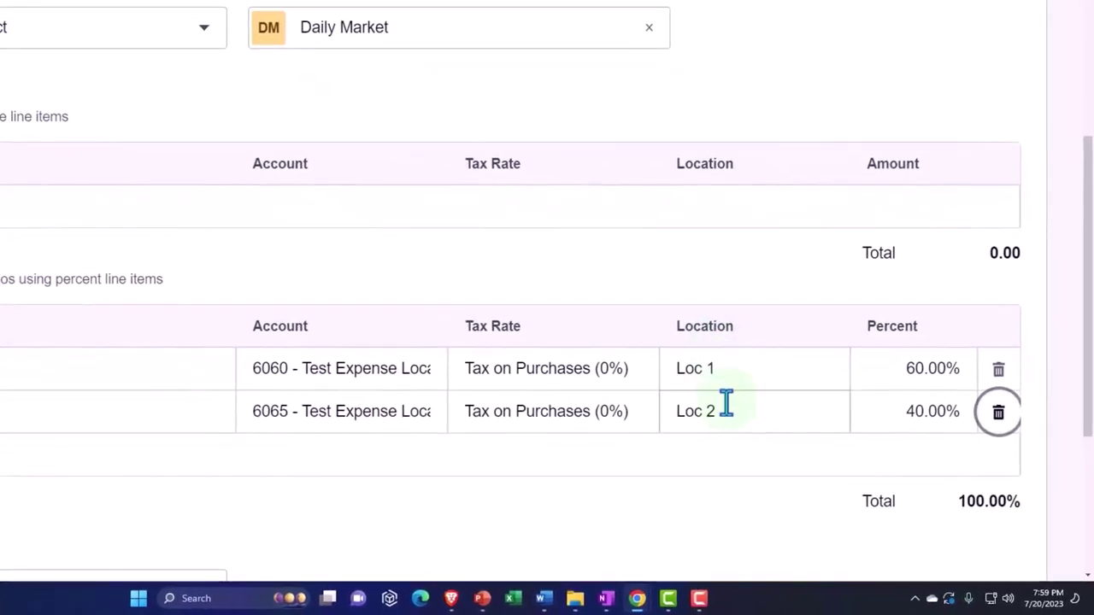
Set the rule to take its reference from the Reference.
scroll(726, 401, "down", 3)
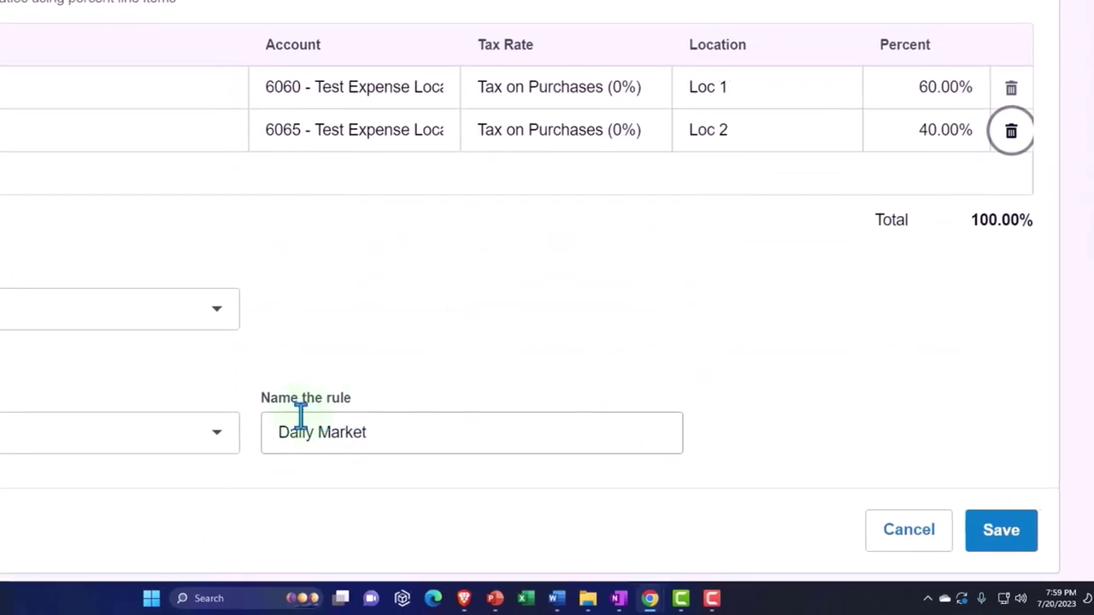
left_click(216, 309)
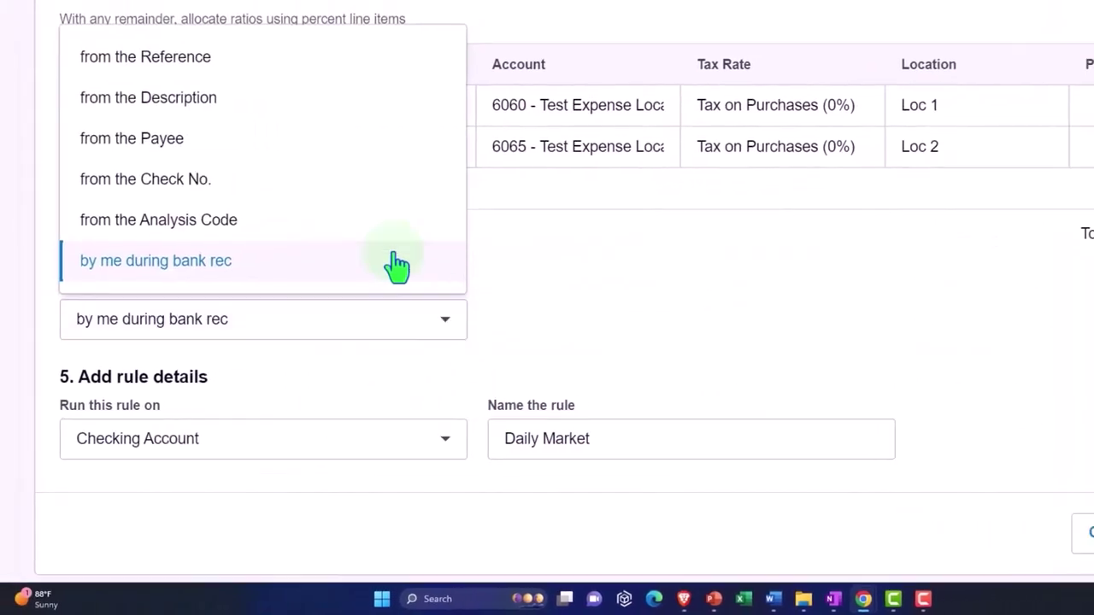
left_click(235, 62)
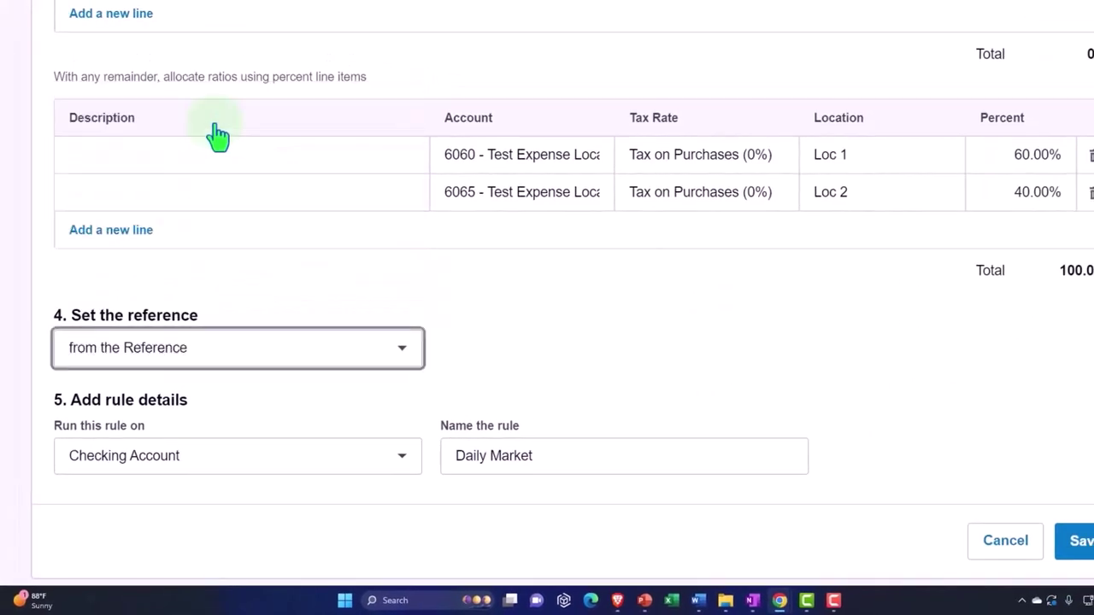
Make the Daily Market rule run on all bank accounts and save it.
left_click(434, 444)
left_click(390, 462)
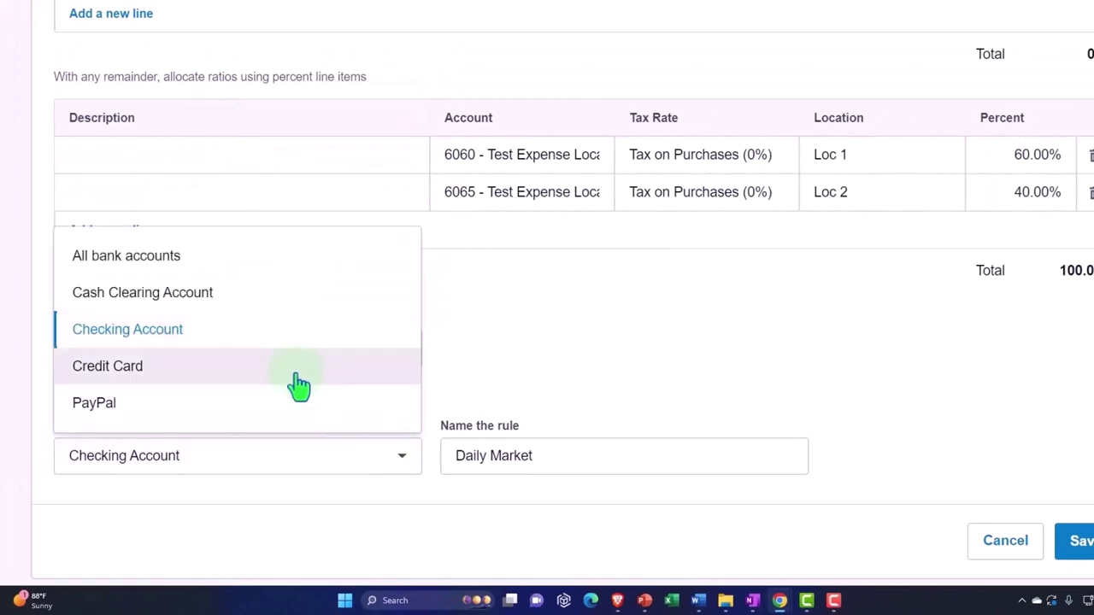
left_click(198, 265)
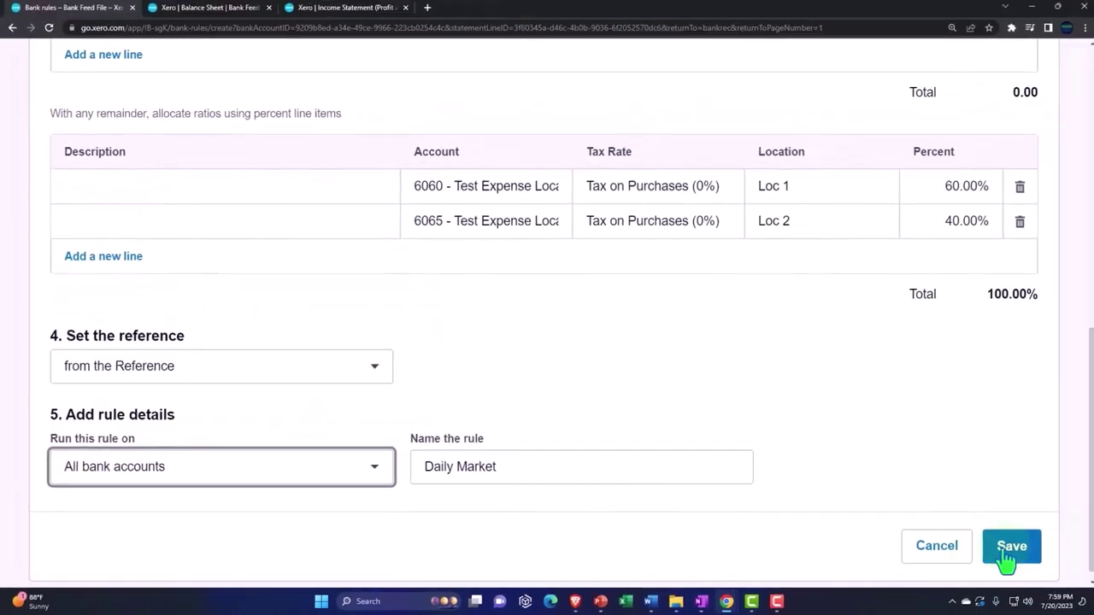
left_click(1078, 540)
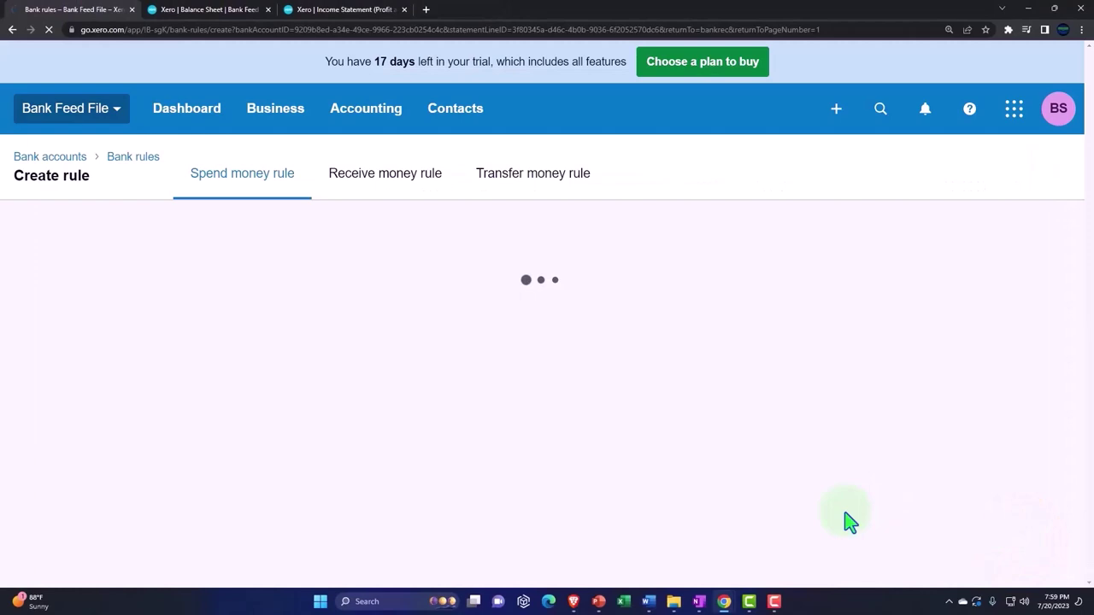
Reconcile the Oct 1, 2022 Daily Market statement line using the Daily Market rule.
scroll(592, 418, "down", 3)
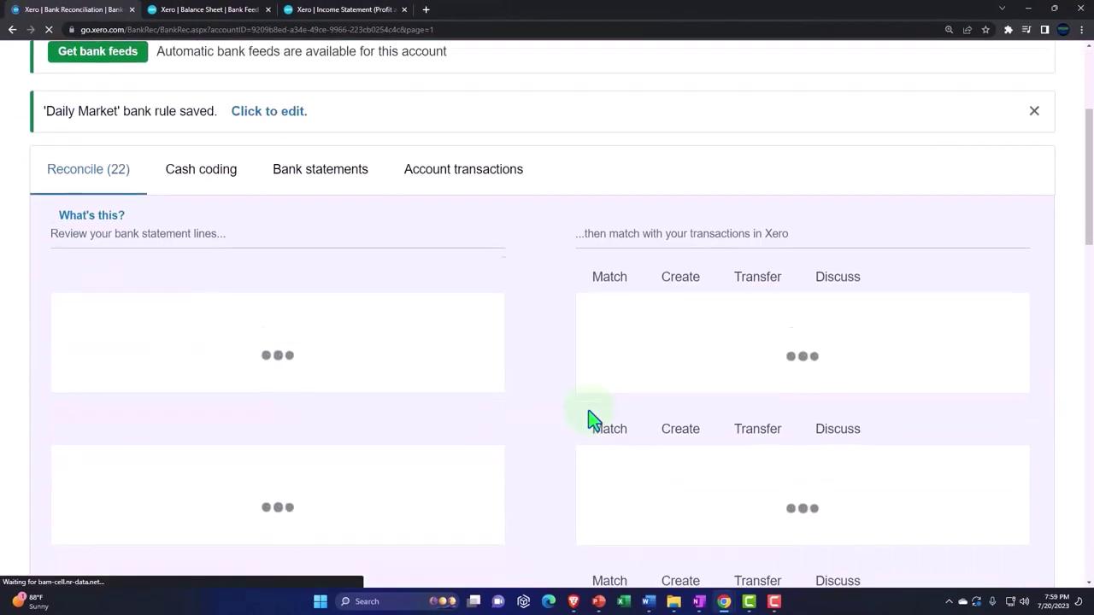
scroll(592, 419, "down", 10)
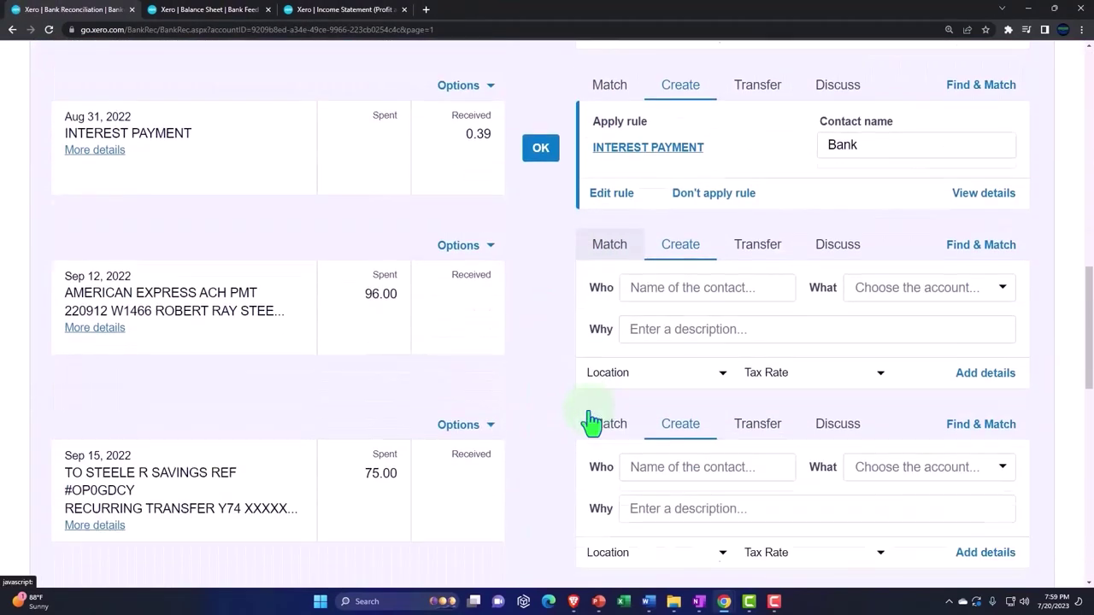
scroll(593, 420, "down", 10)
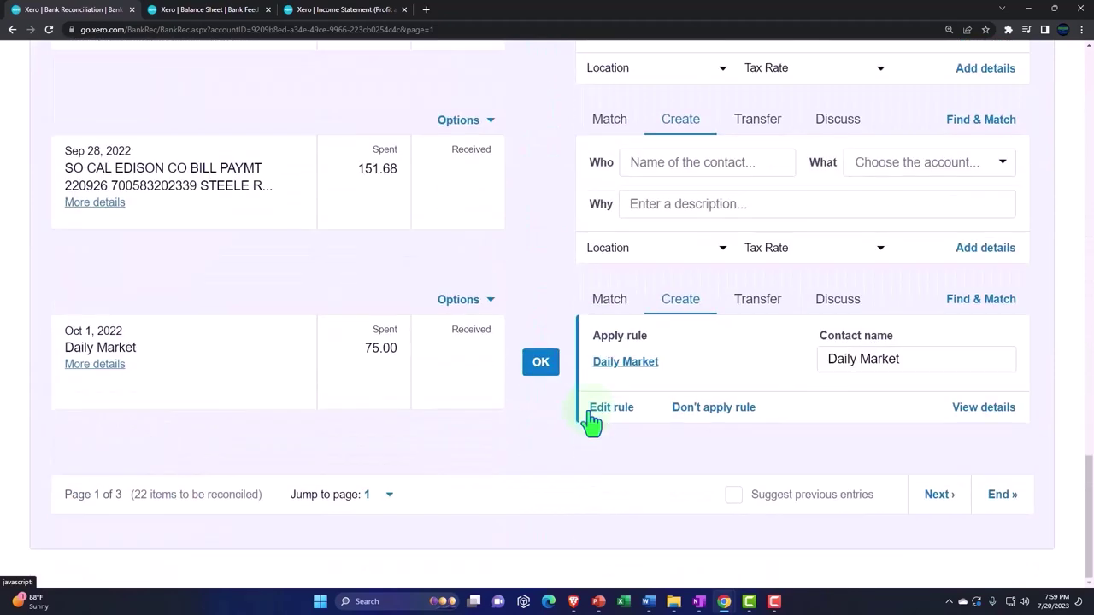
left_click(543, 365)
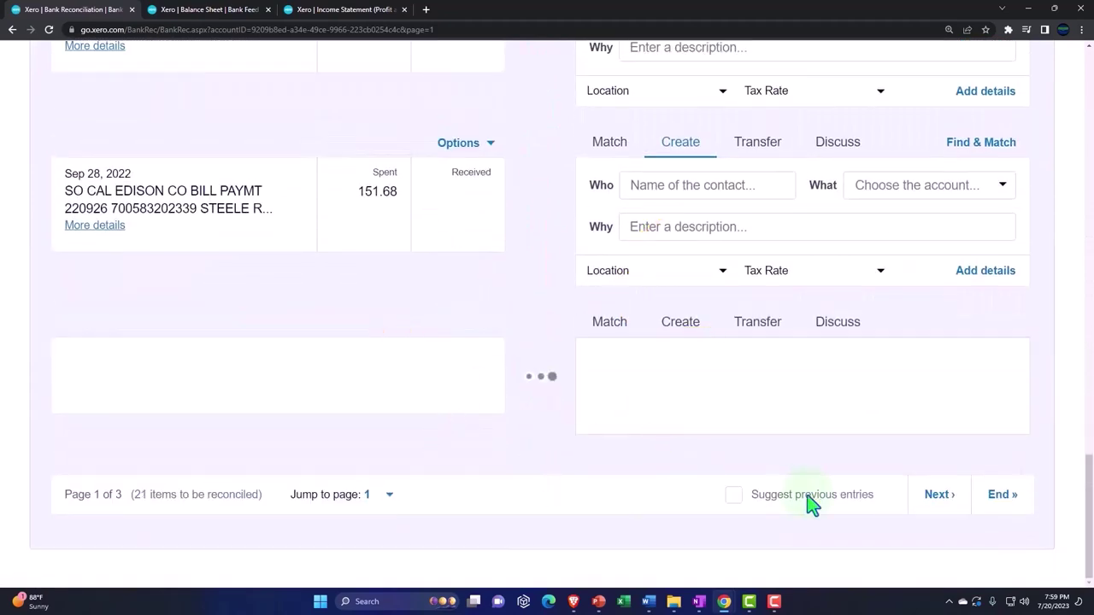
Reconcile the Daily Market lines from Oct 7, 9, 11 and 16 on the second reconciliation page with the rule and check for further ones.
left_click(929, 523)
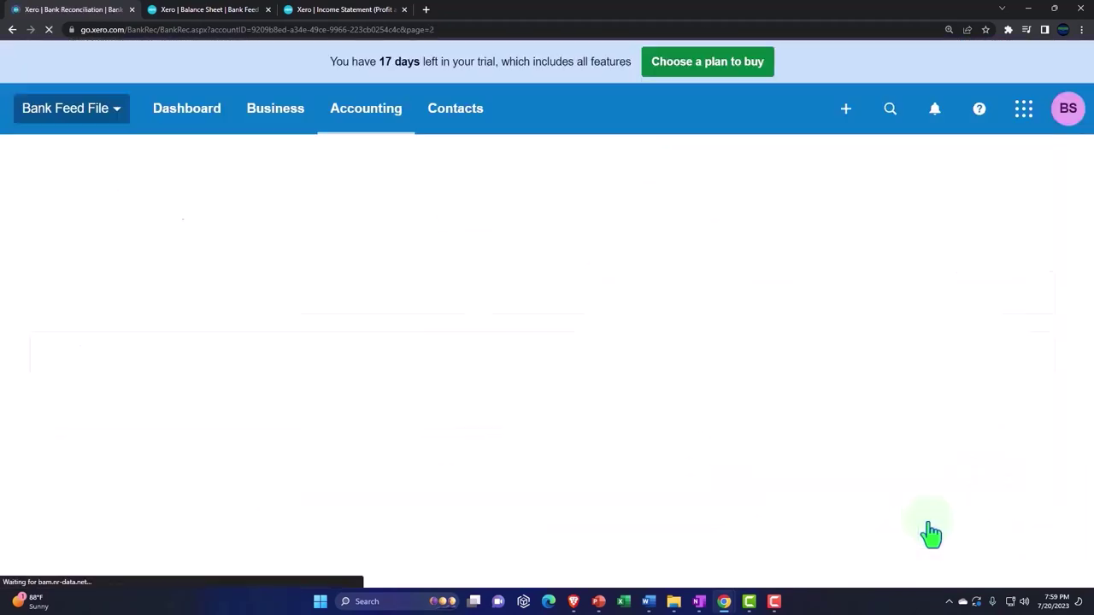
scroll(459, 361, "down", 2)
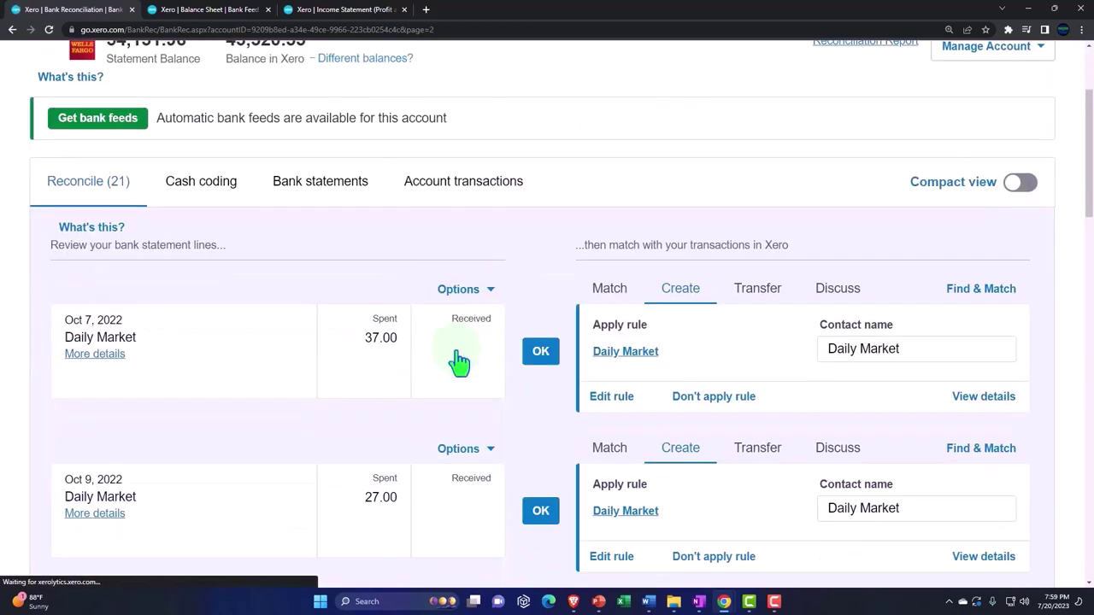
left_click(540, 353)
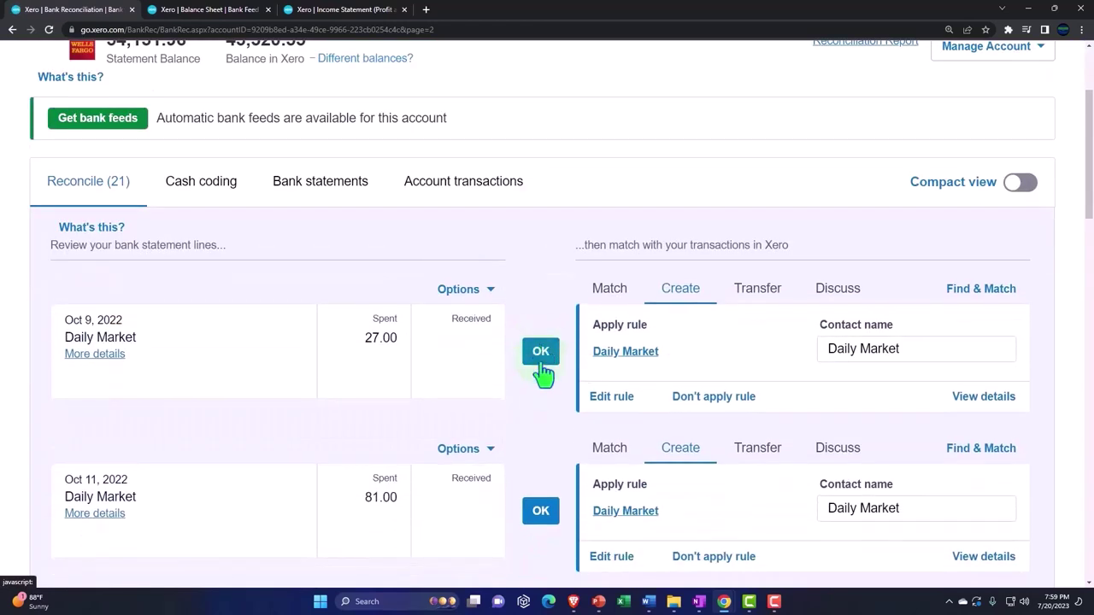
left_click(540, 352)
left_click(540, 346)
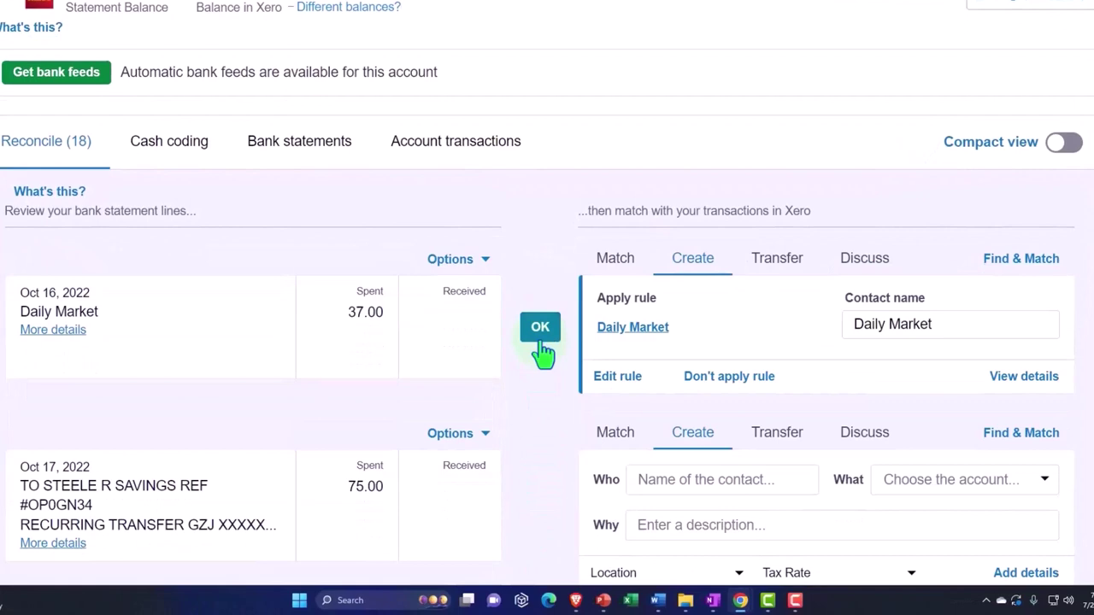
left_click(541, 342)
scroll(539, 338, "down", 3)
scroll(545, 348, "down", 7)
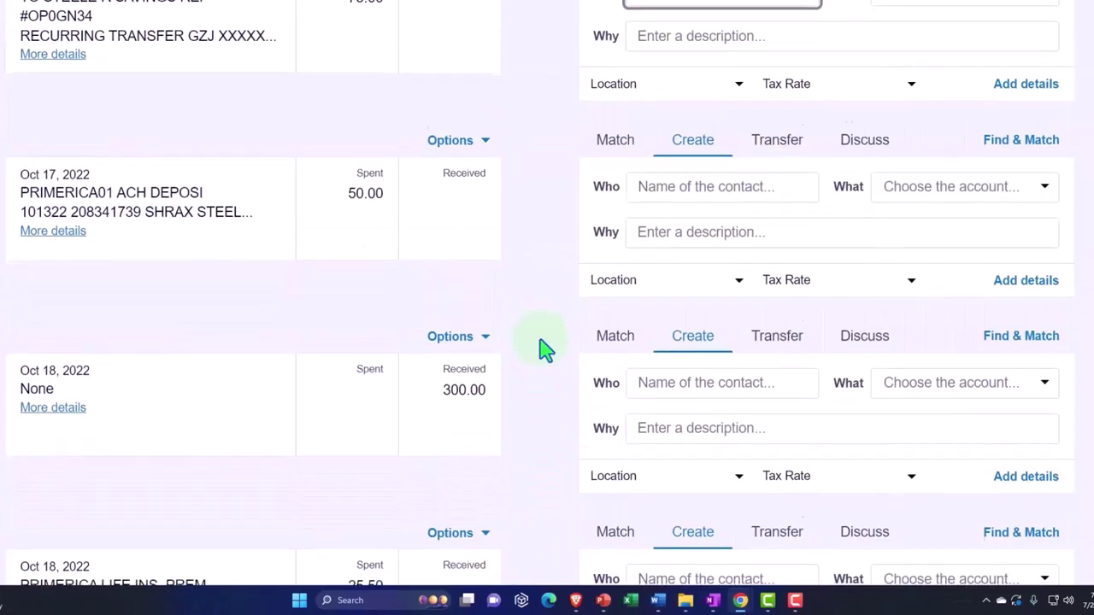
scroll(545, 348, "down", 2)
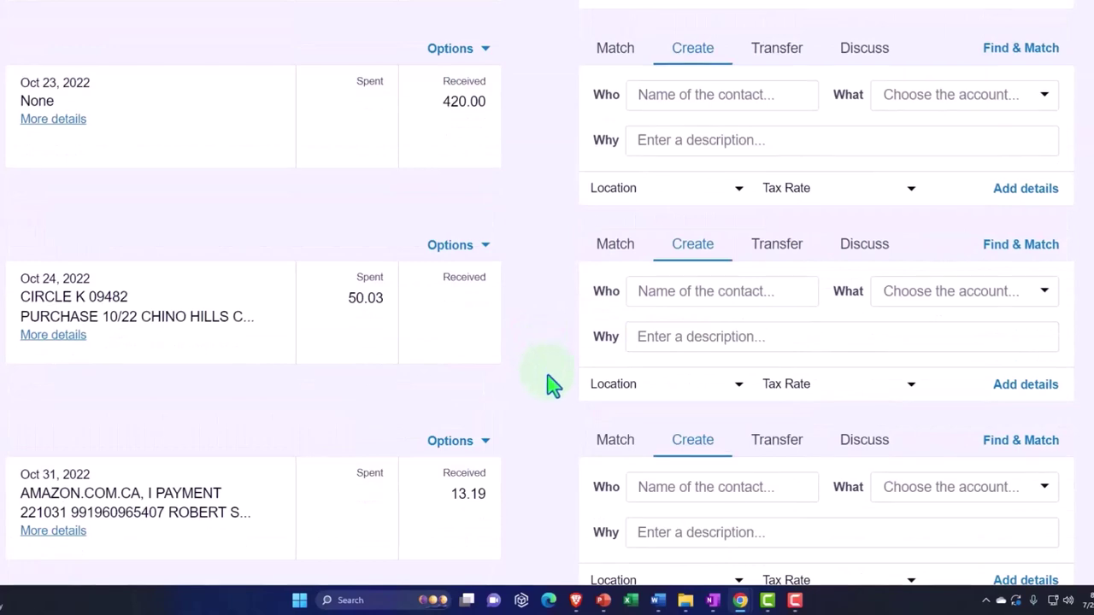
Update the Balance Sheet report as of Dec 31, 2022 and review its account balances.
left_click(220, 17)
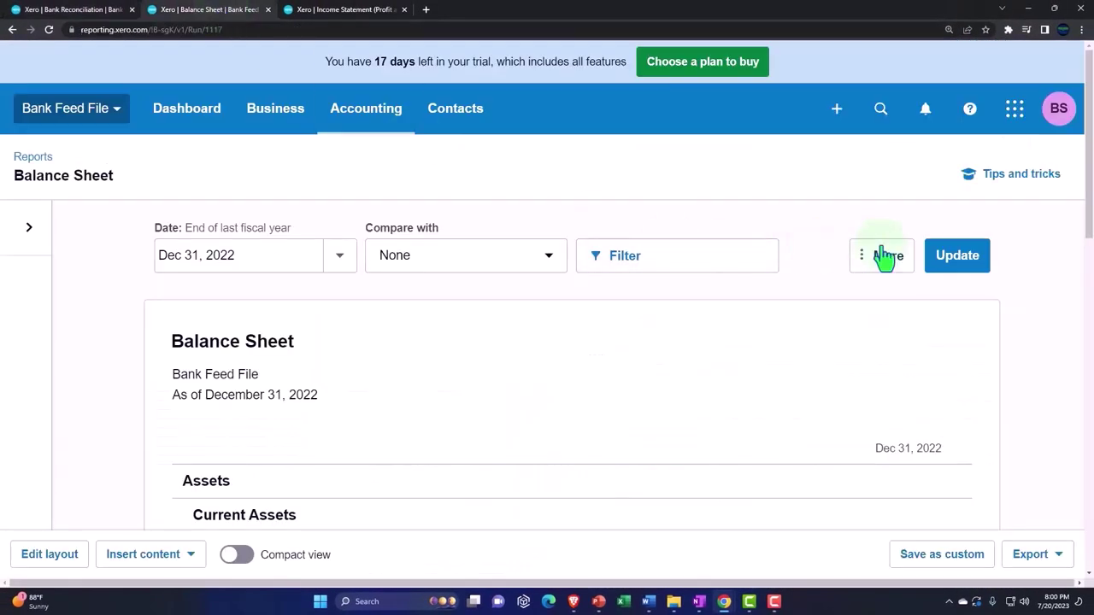
left_click(951, 264)
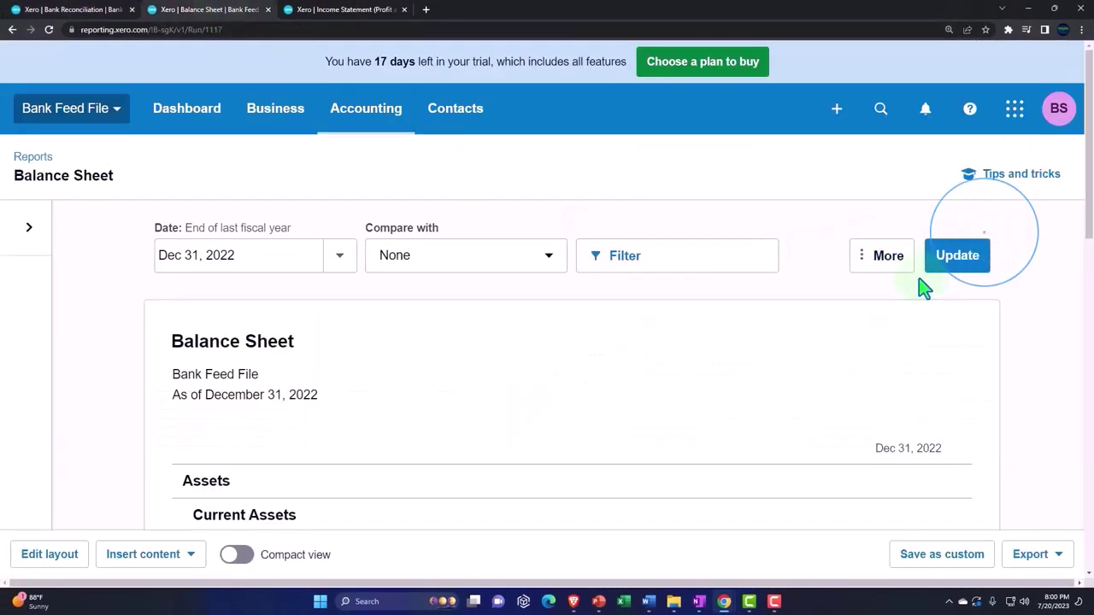
scroll(923, 288, "down", 2)
scroll(923, 289, "down", 2)
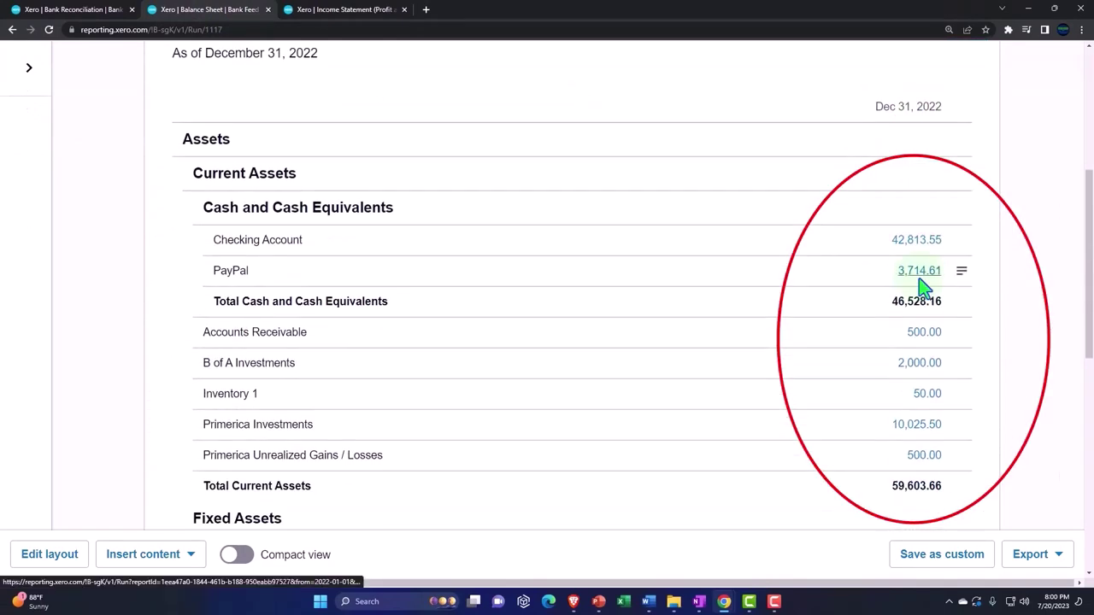
scroll(923, 289, "down", 3)
scroll(923, 288, "up", 5)
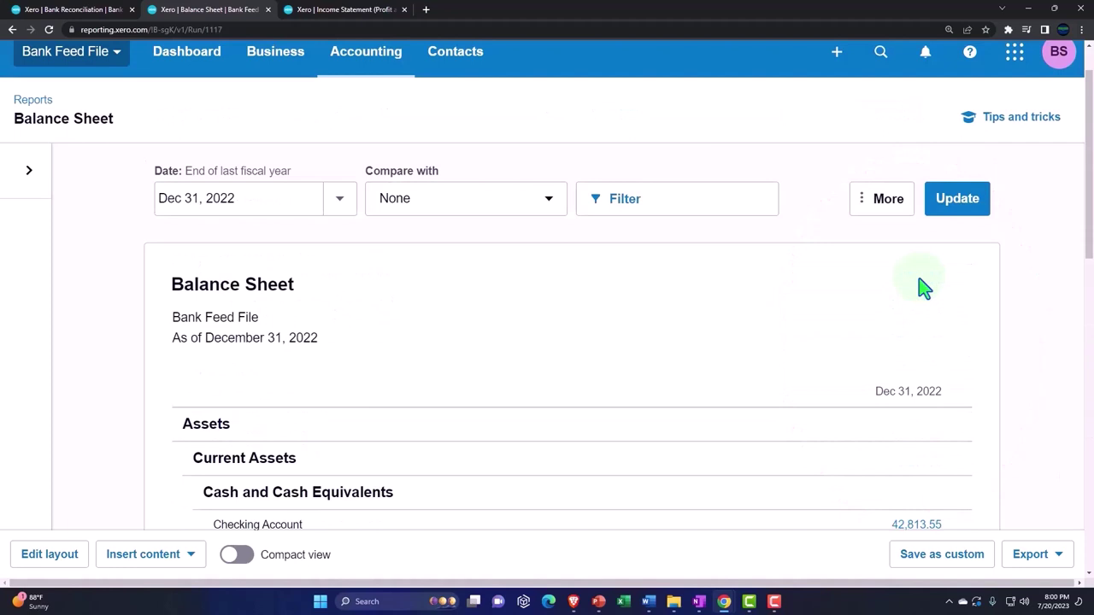
Open the Income Statement report for Jan 1 to Dec 31, 2022 and update its data.
left_click(367, 12)
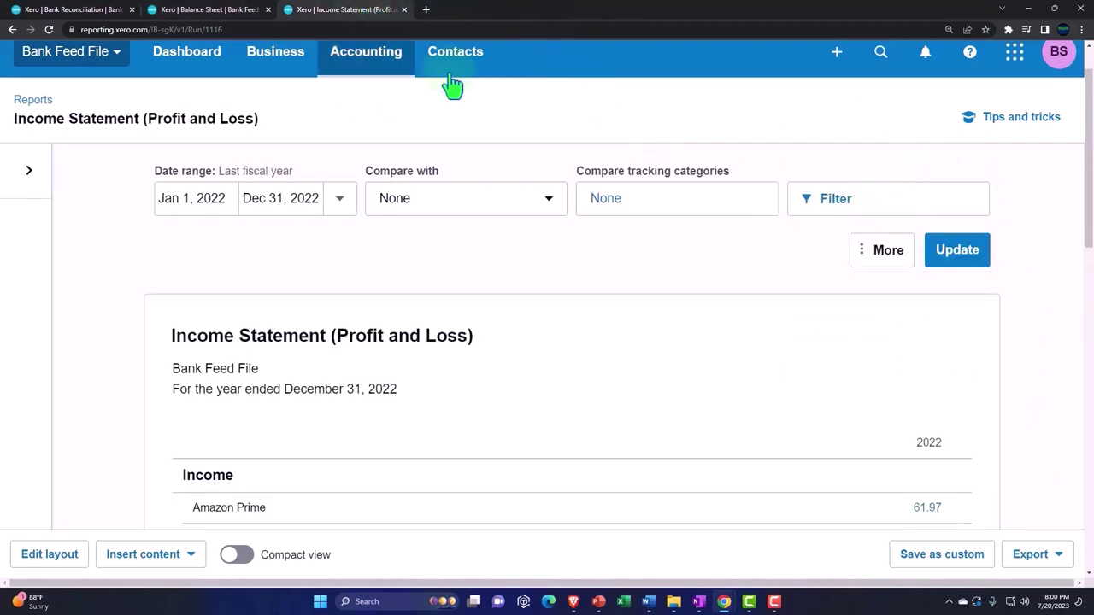
left_click(945, 265)
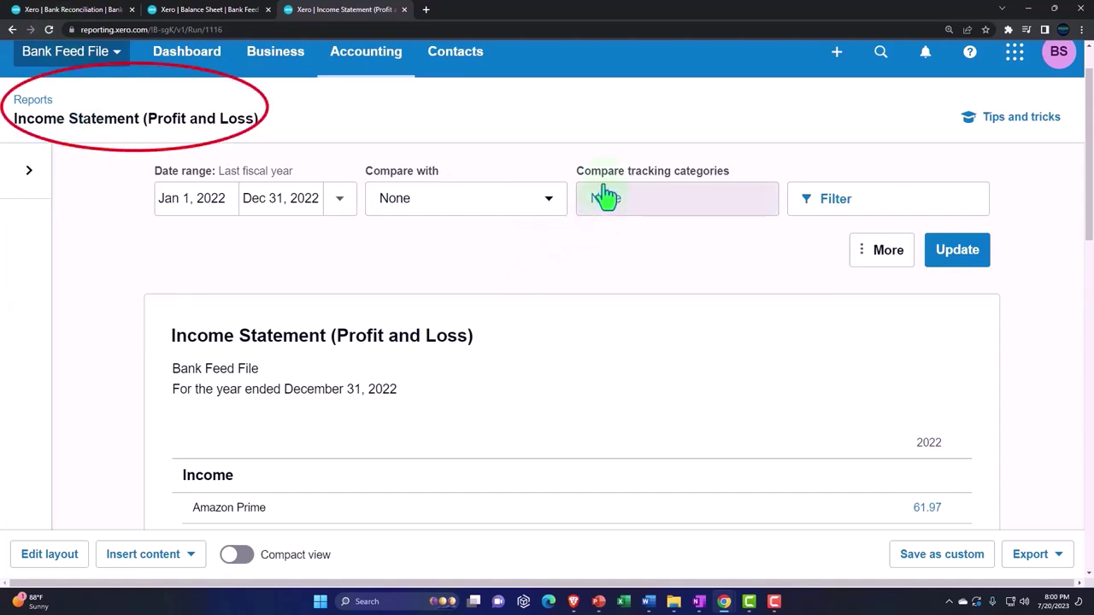
left_click(945, 260)
Select Loc 1, Loc 2, NA and Unassigned under the Location tracking category for the income statement and update the report.
left_click(824, 210)
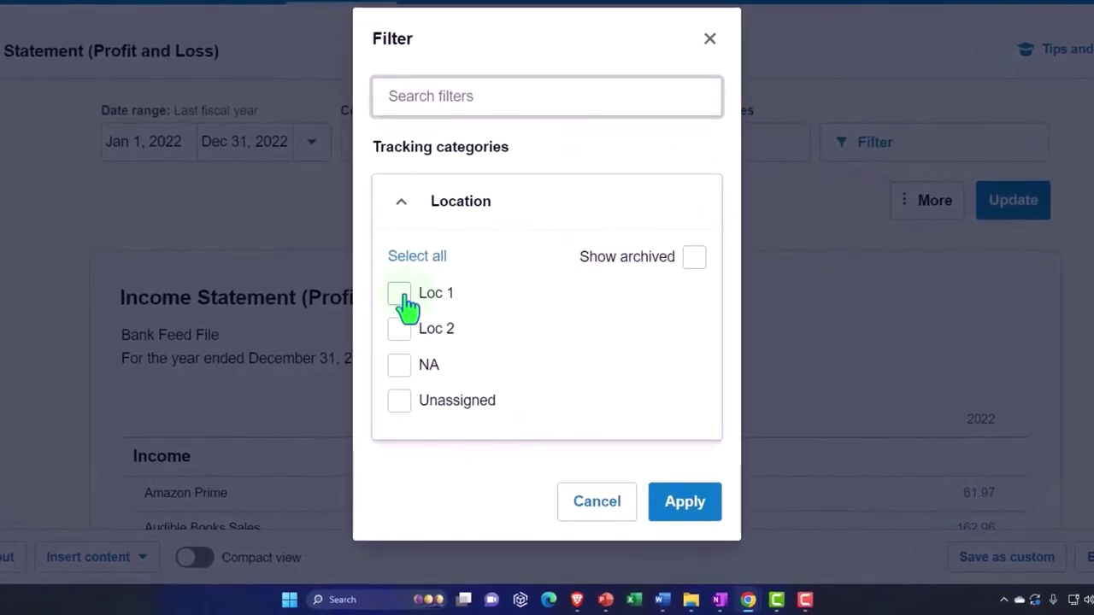
left_click(399, 294)
left_click(399, 329)
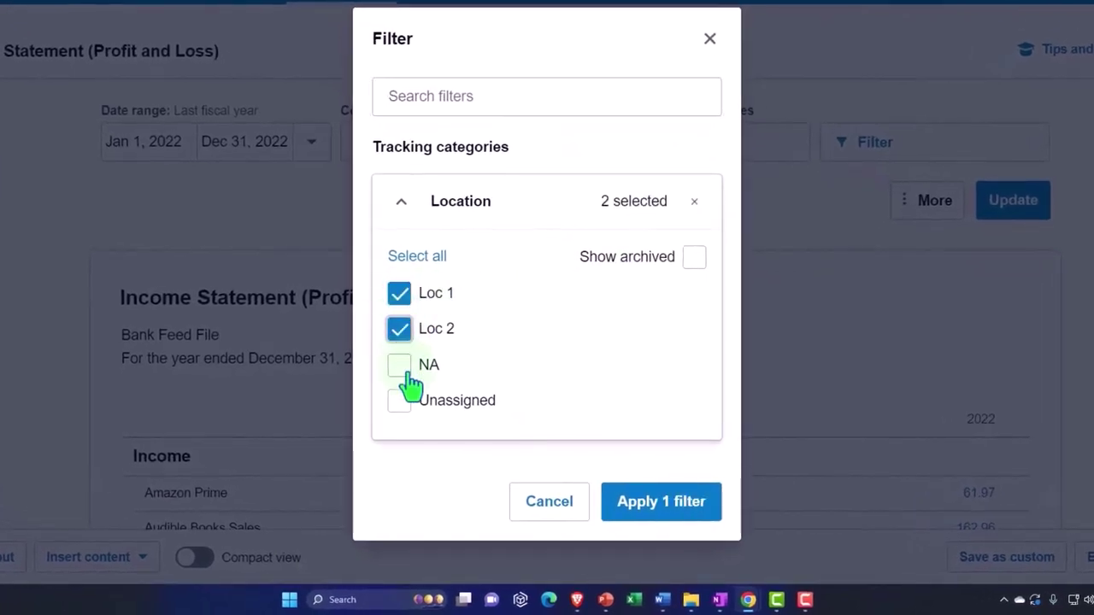
left_click(399, 366)
left_click(399, 400)
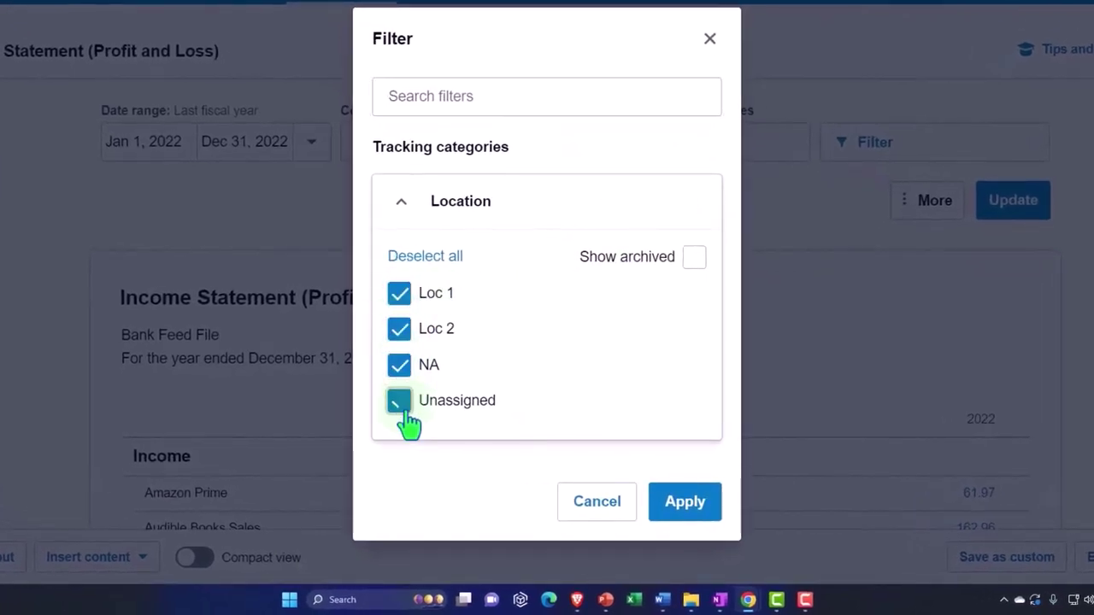
left_click(676, 505)
left_click(1006, 211)
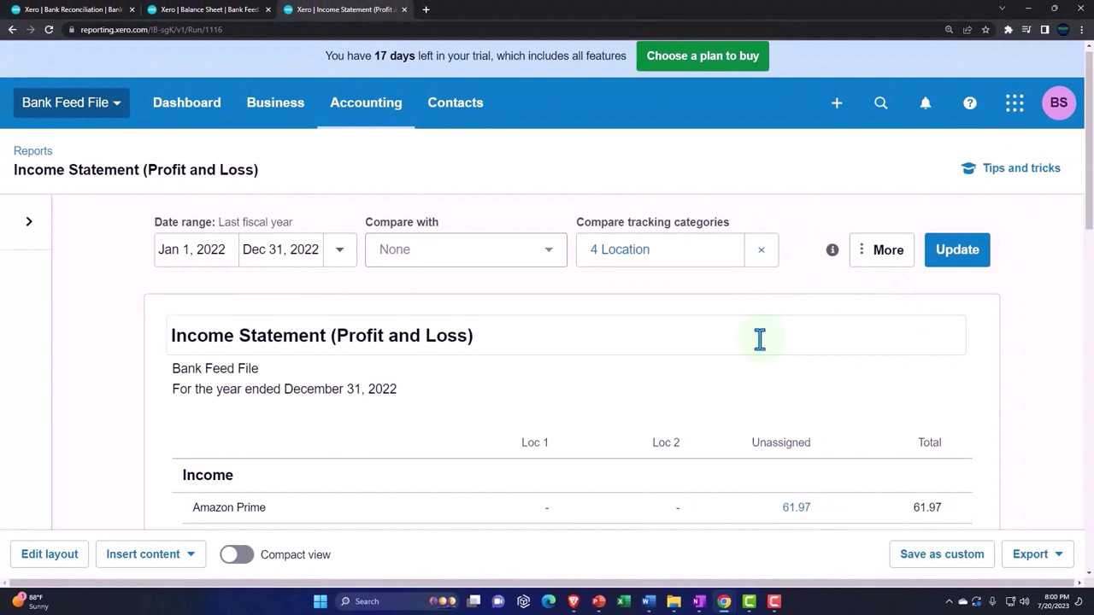
Review the income statement's Loc 1, Loc 2 and Unassigned columns from income through operating expenses to net income.
scroll(760, 340, "down", 2)
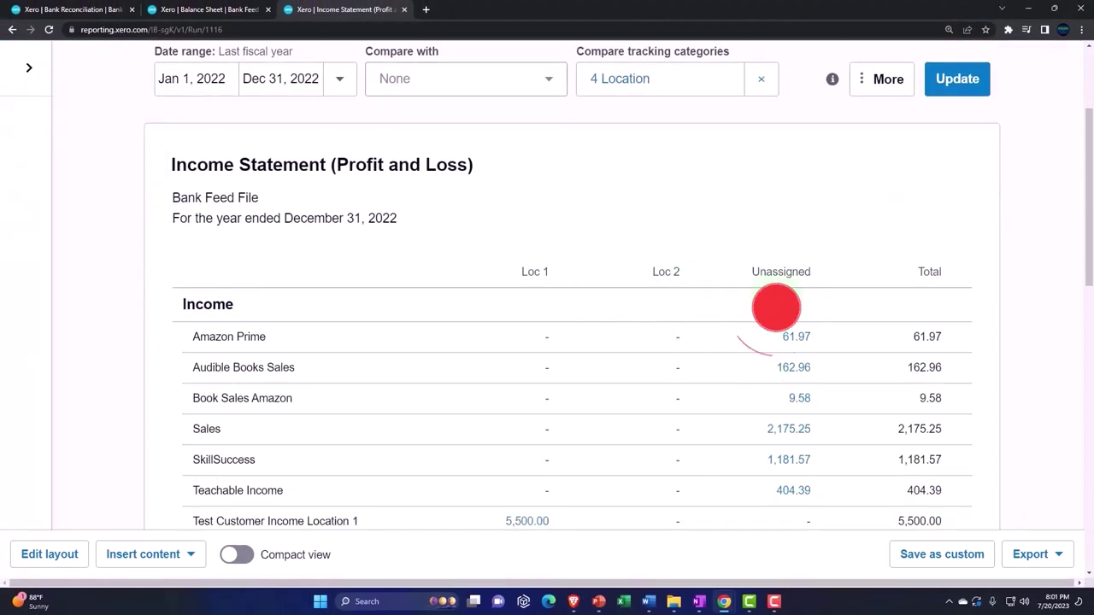
scroll(782, 300, "down", 2)
scroll(781, 301, "down", 5)
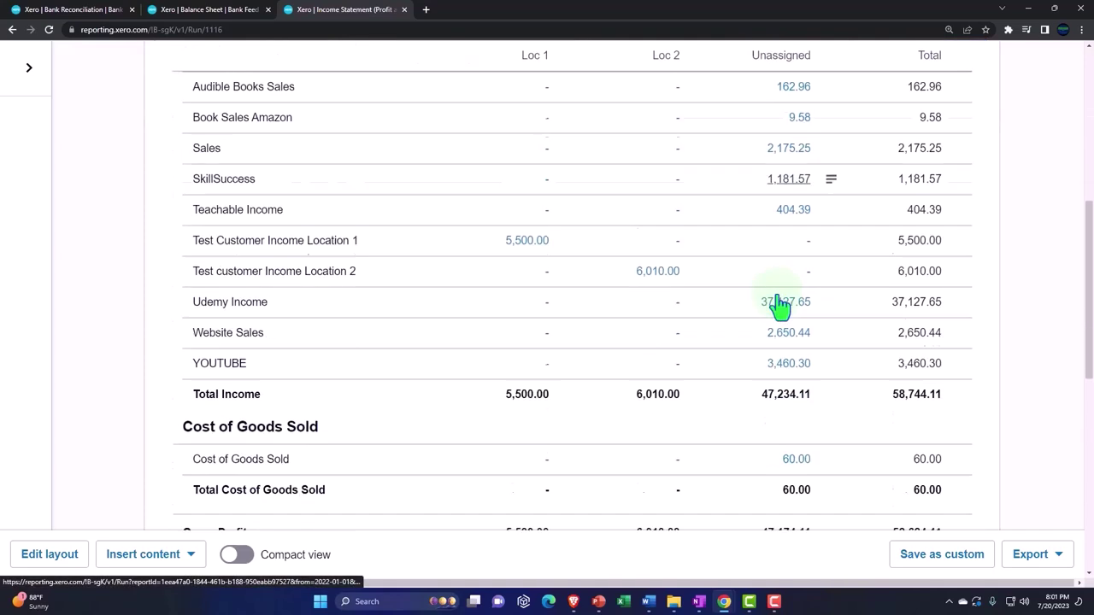
scroll(780, 306, "down", 2)
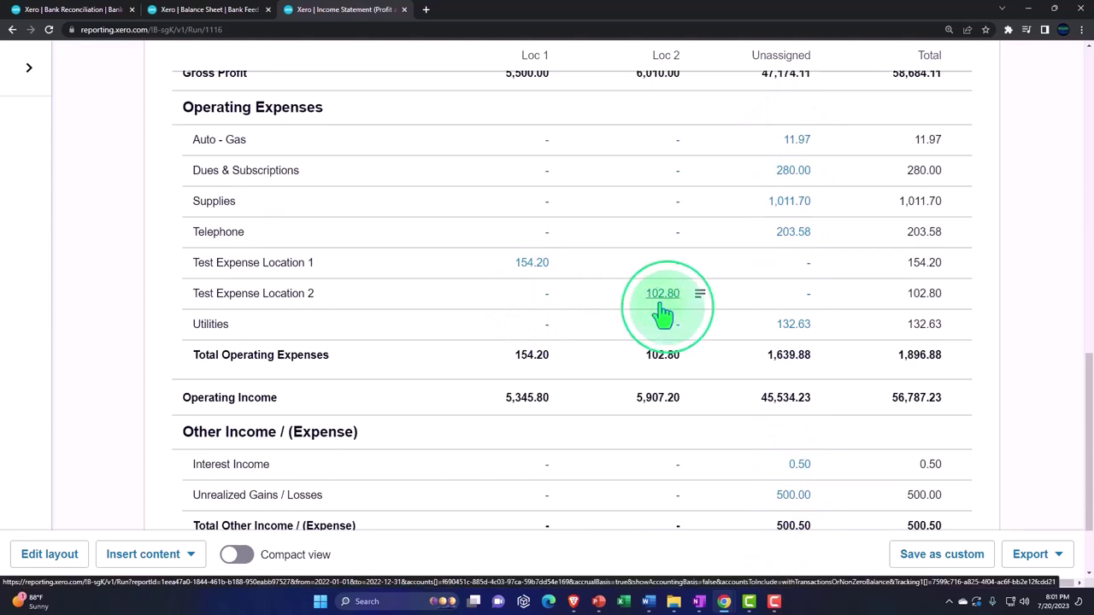
scroll(662, 314, "down", 2)
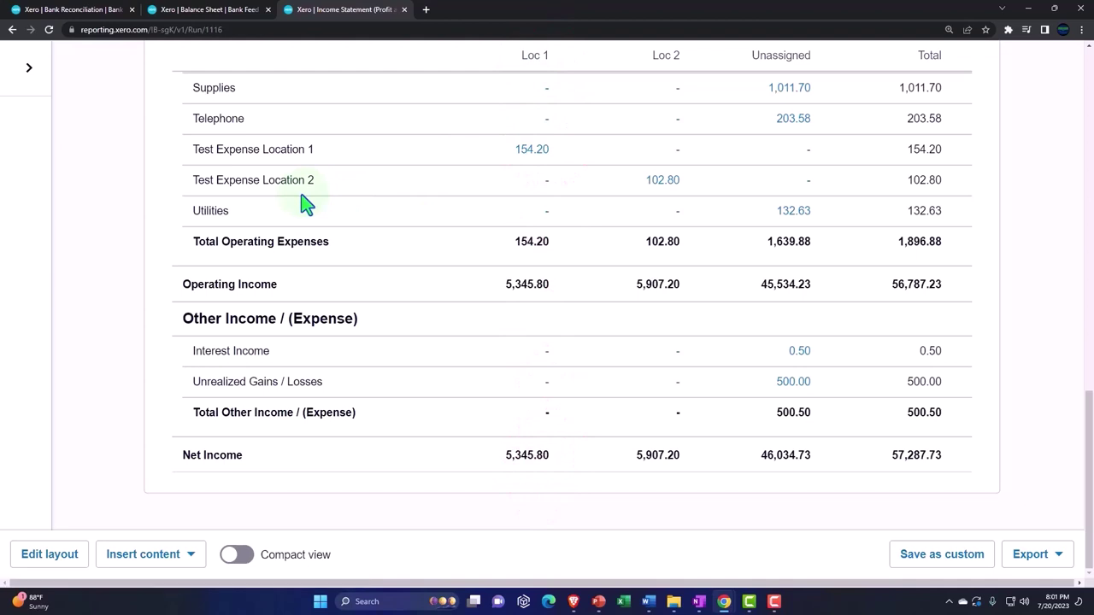
left_click(647, 73)
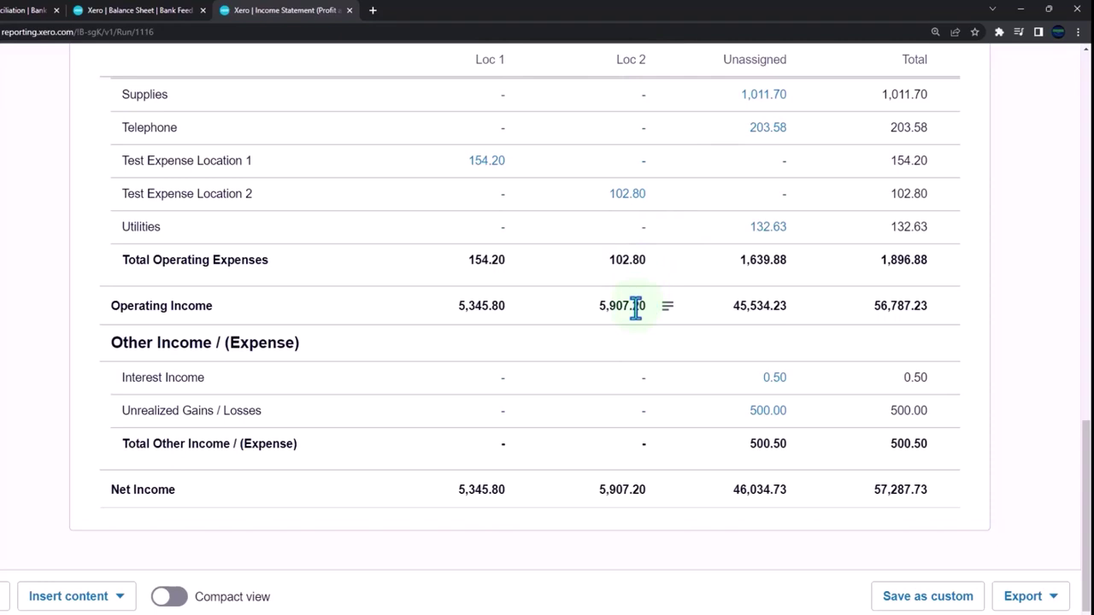
left_click(190, 182)
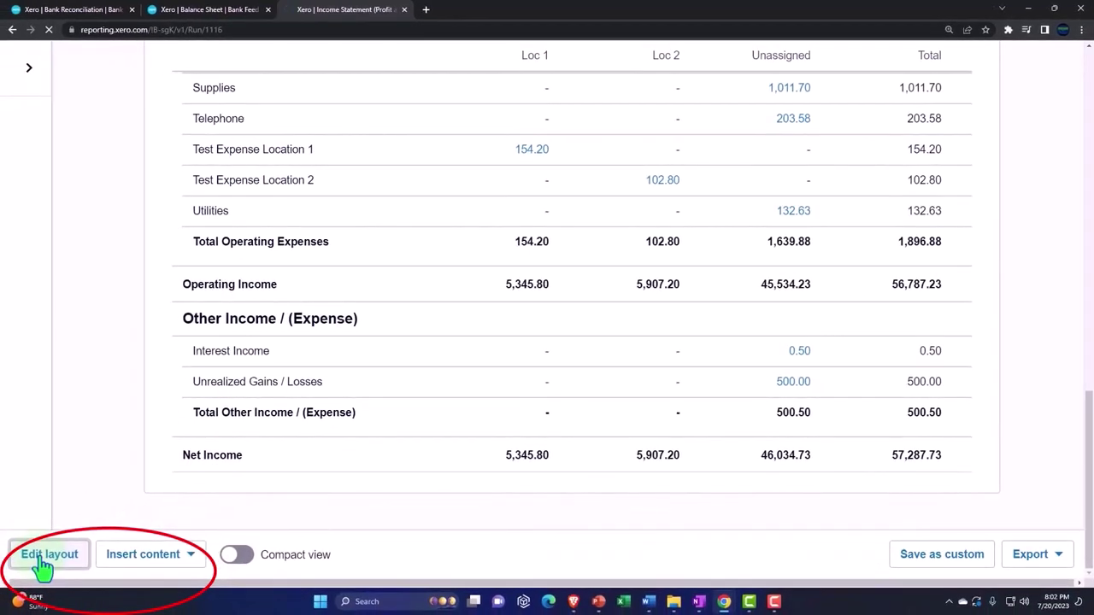
Open the income statement's layout for editing and group the Test Expense Location 1 and Test Expense Location 2 rows.
left_click(19, 574)
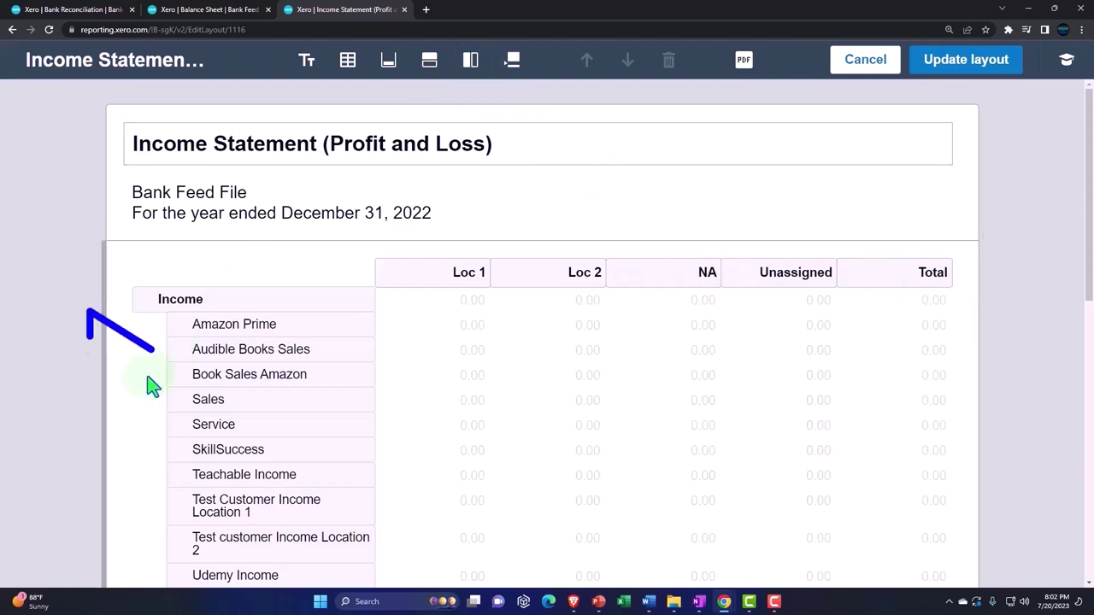
scroll(151, 380, "down", 3)
scroll(171, 386, "down", 4)
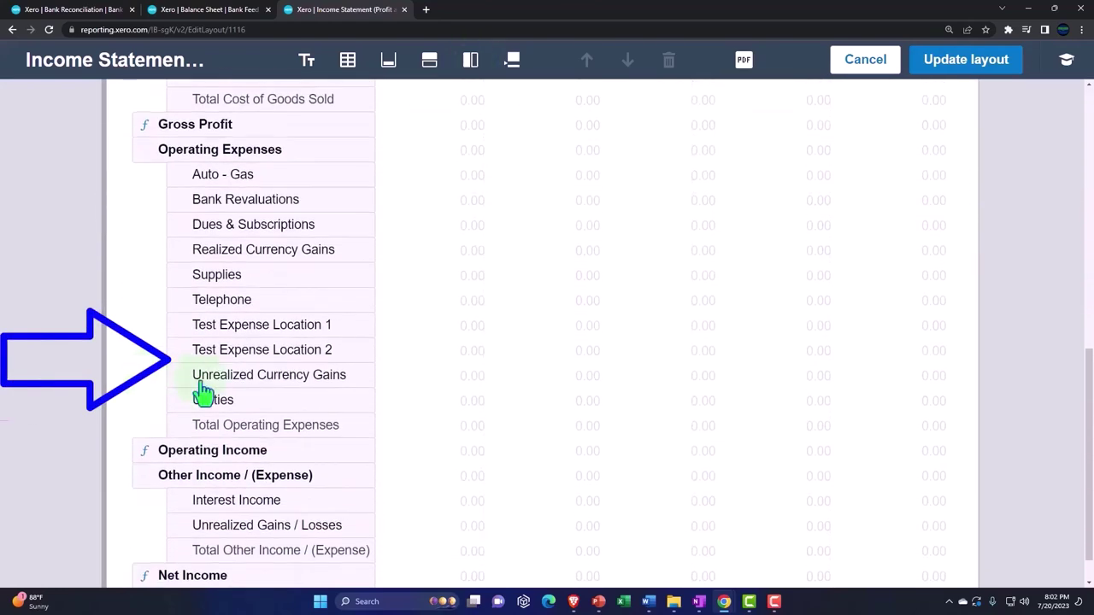
left_click(281, 324)
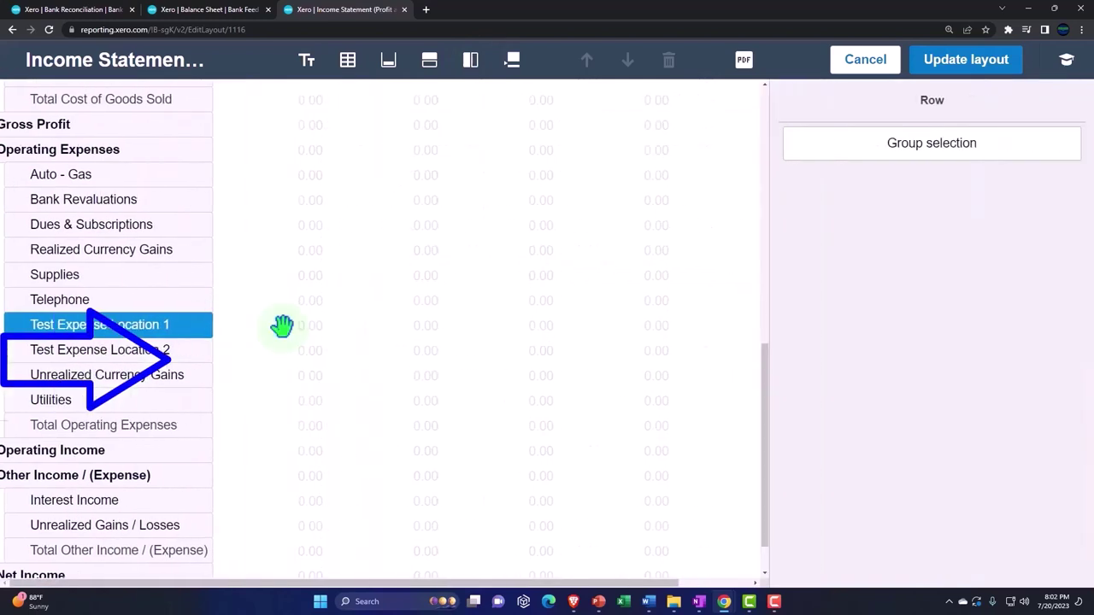
left_click(152, 352, "shift")
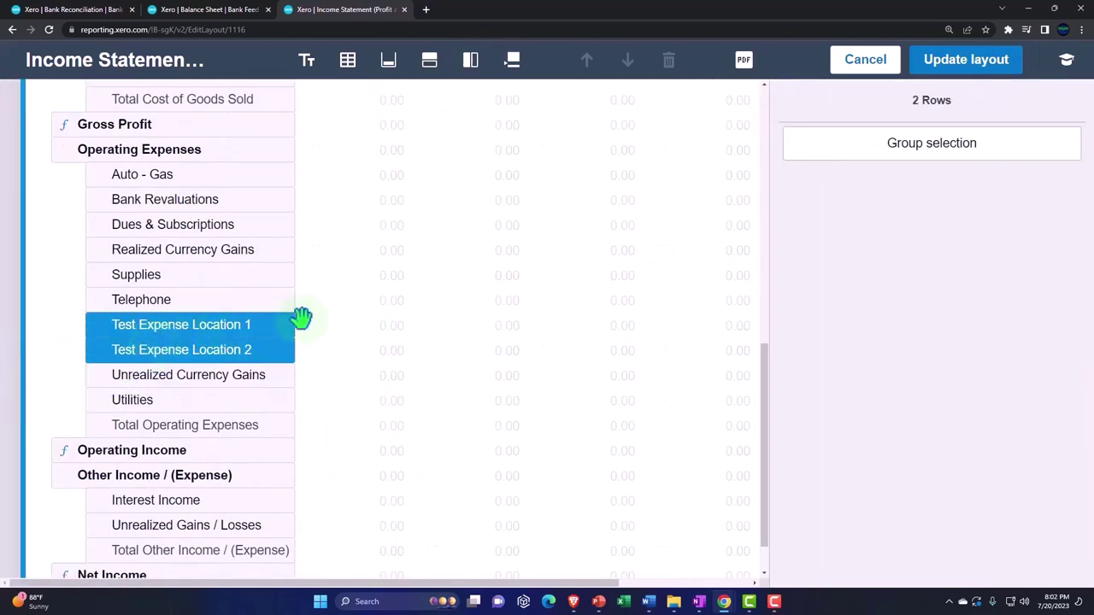
left_click(872, 161)
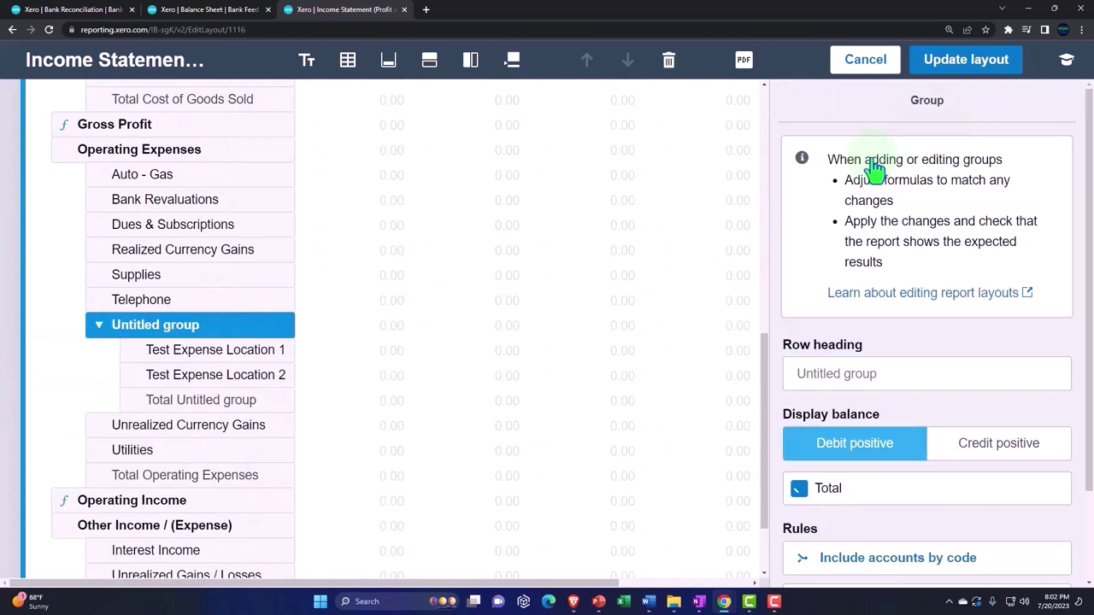
Set the new group's row heading to Test Expenses, update the layout and check the grouped expenses in the report.
left_click(867, 369)
left_click(867, 369)
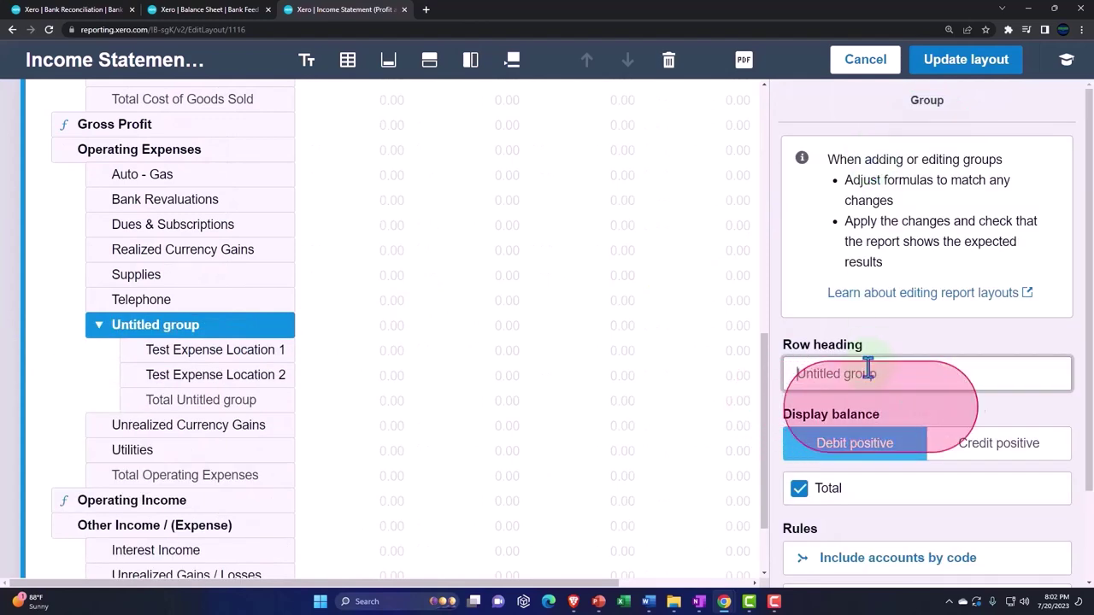
type("Test Expenses")
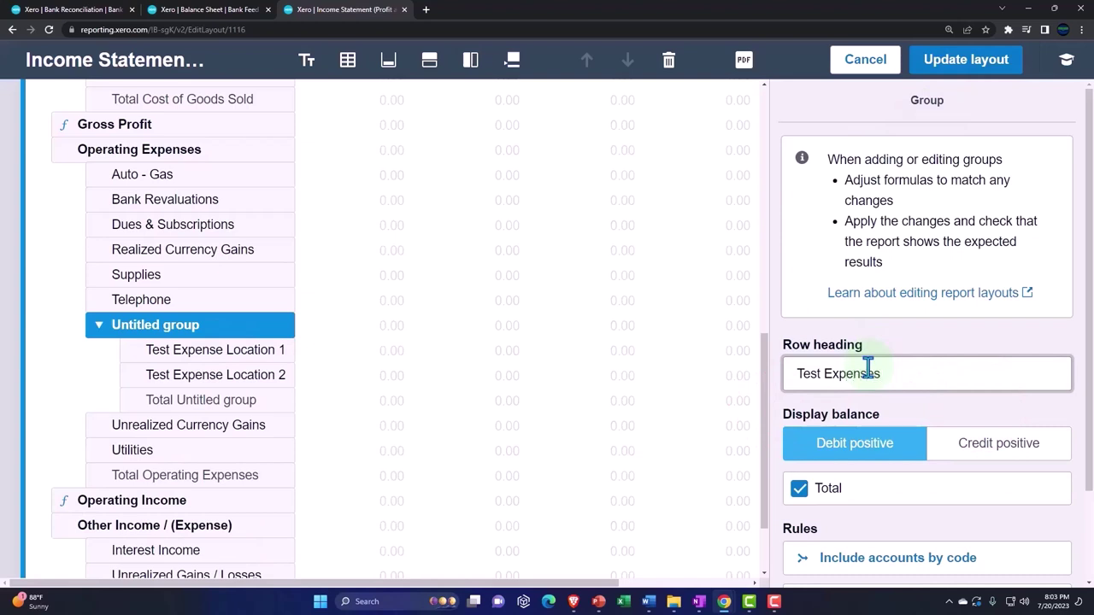
key("Tab")
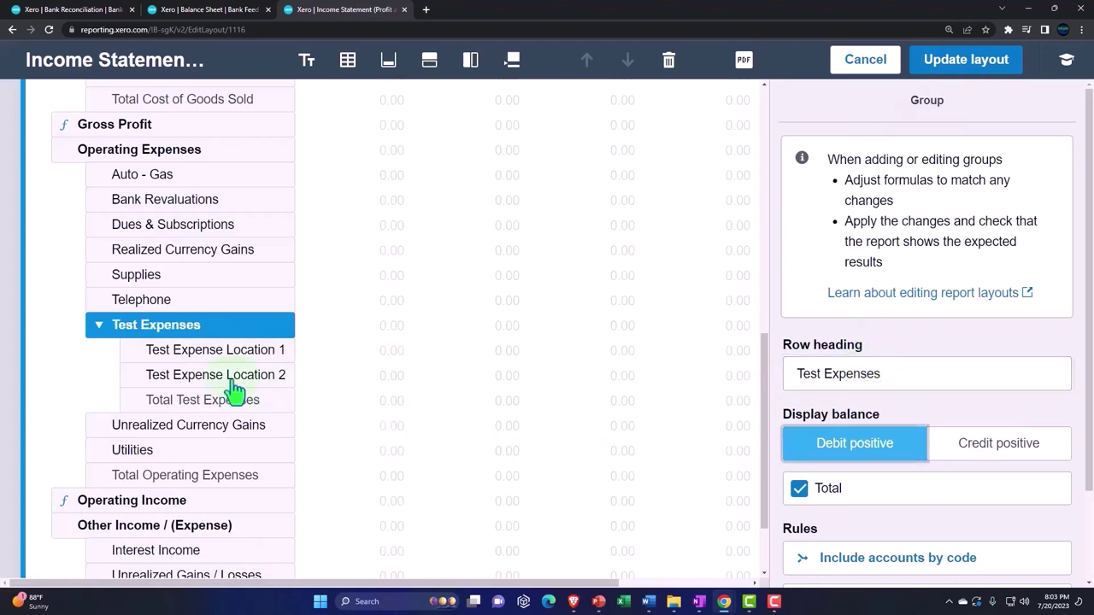
left_click(101, 338)
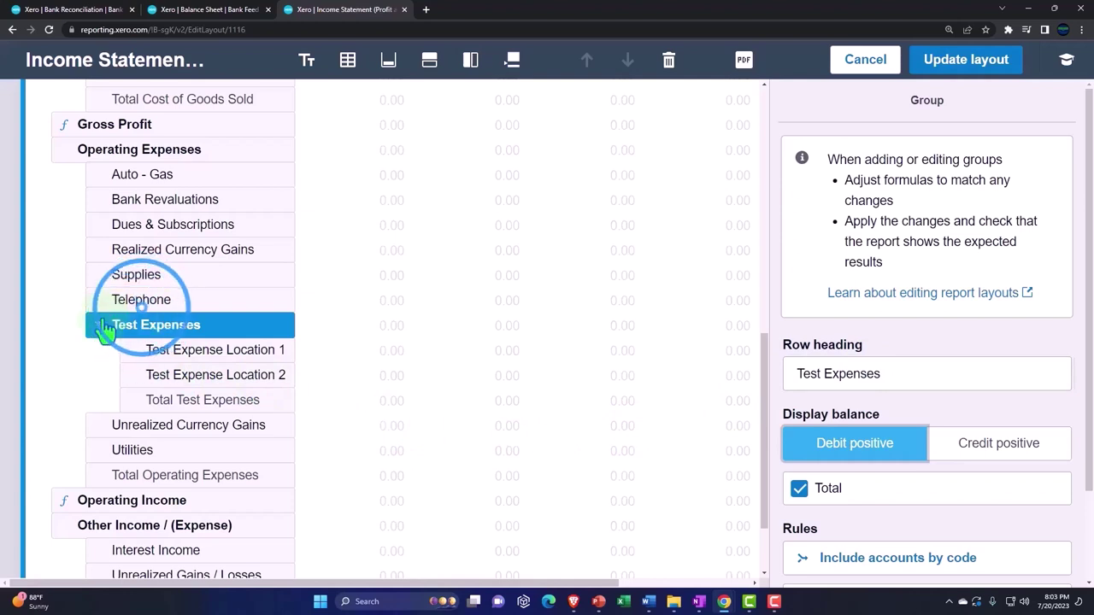
left_click(937, 77)
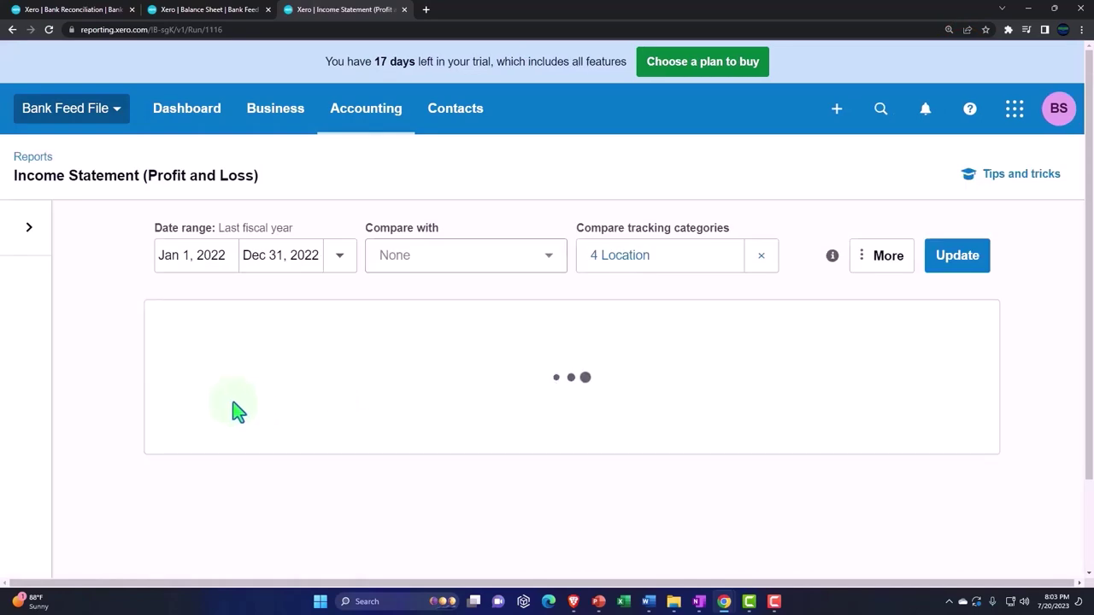
scroll(230, 397, "down", 6)
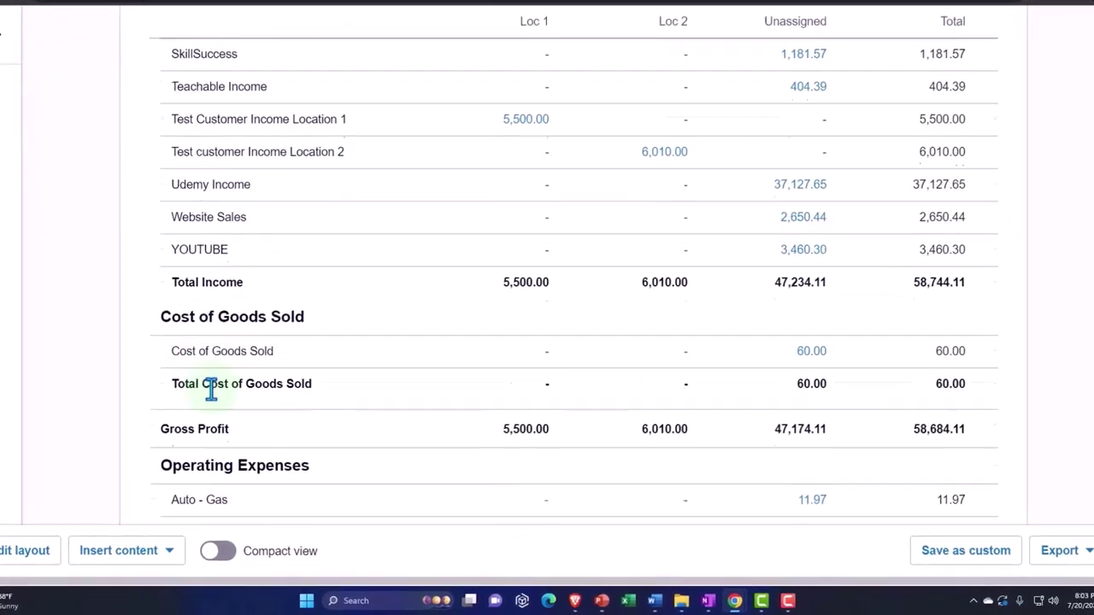
scroll(211, 388, "down", 10)
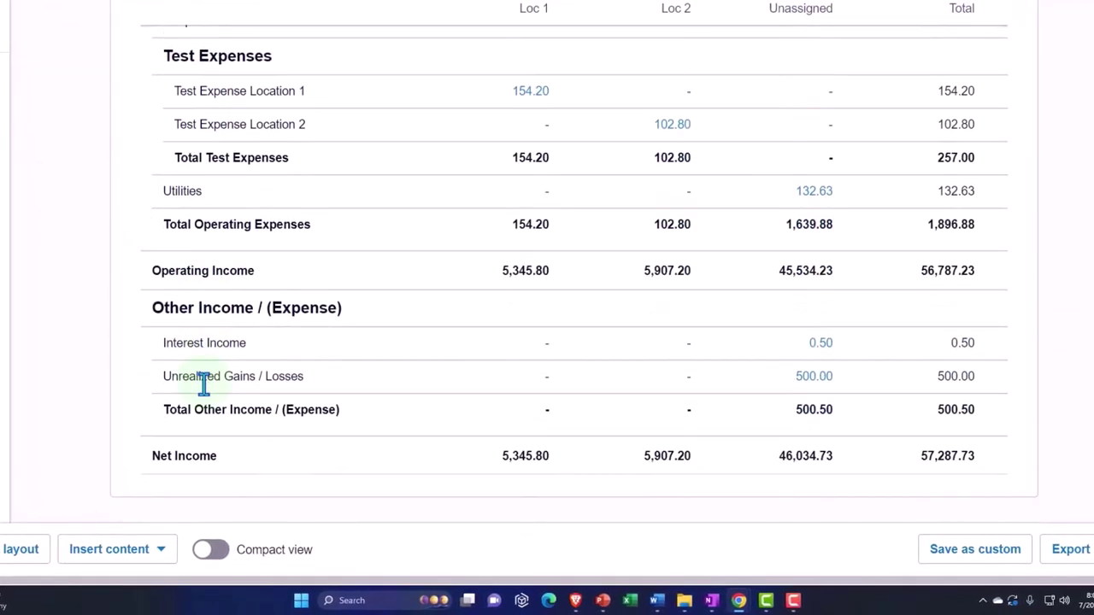
scroll(203, 384, "up", 3)
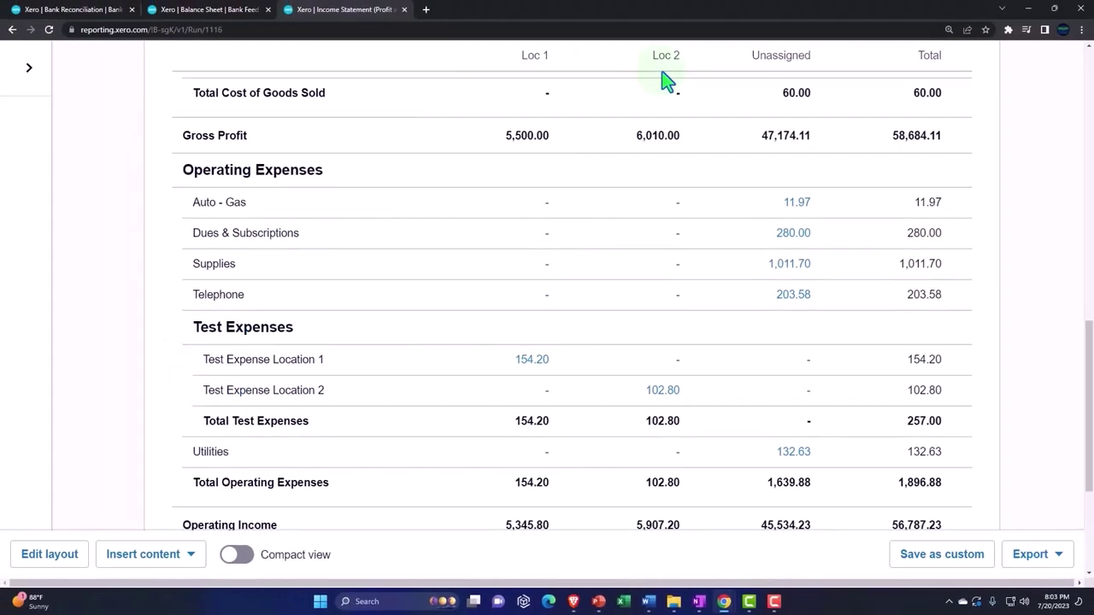
Collapse the Test Expenses group in the income statement layout, update the layout and review the report by location.
left_click(57, 564)
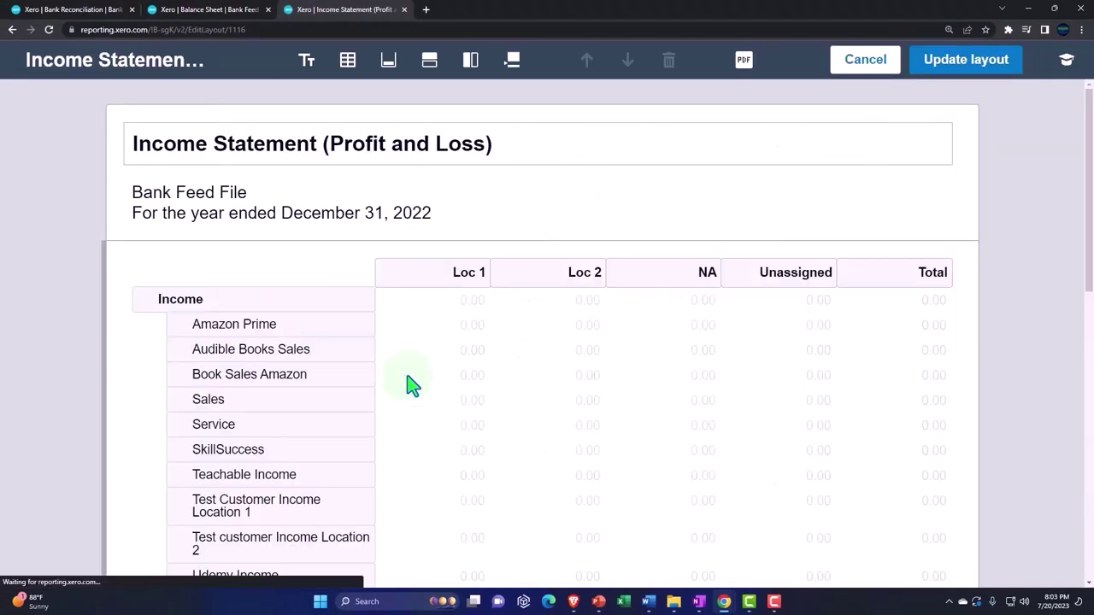
scroll(411, 385, "down", 7)
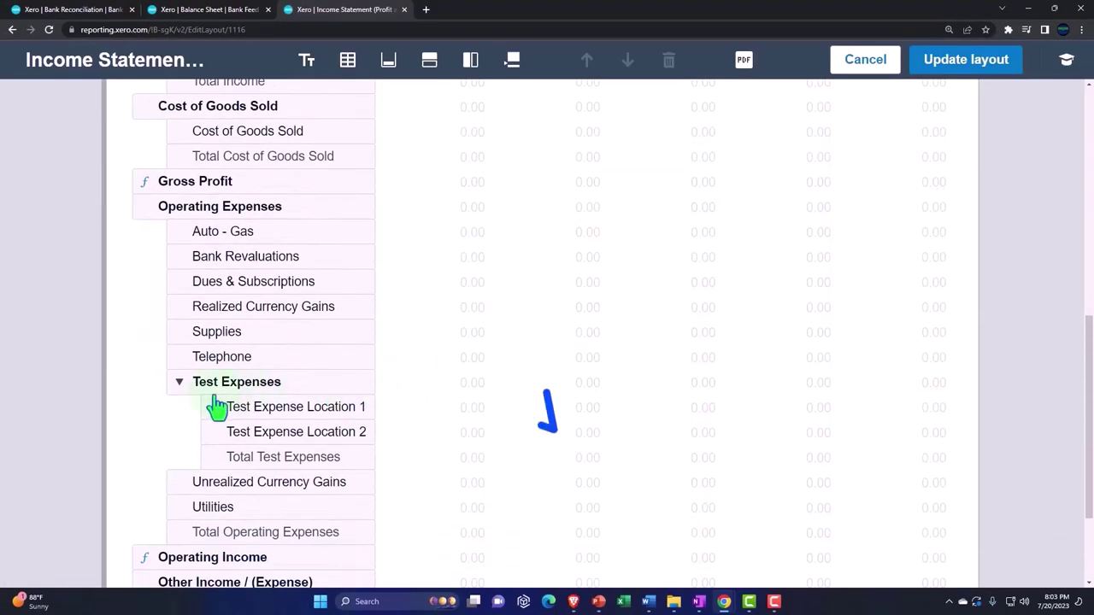
left_click(179, 385)
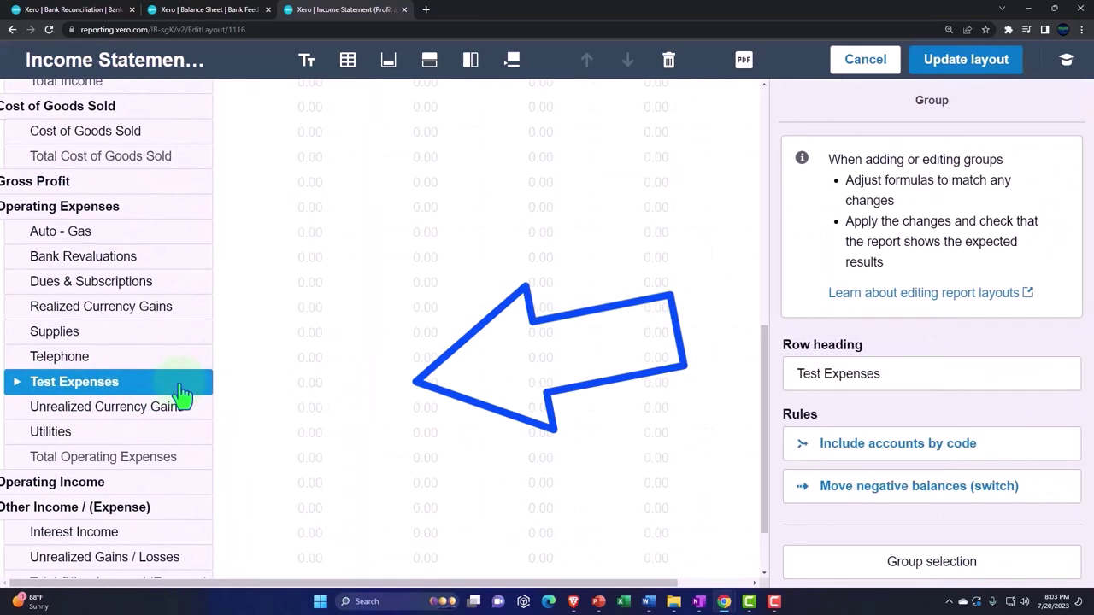
left_click(955, 53)
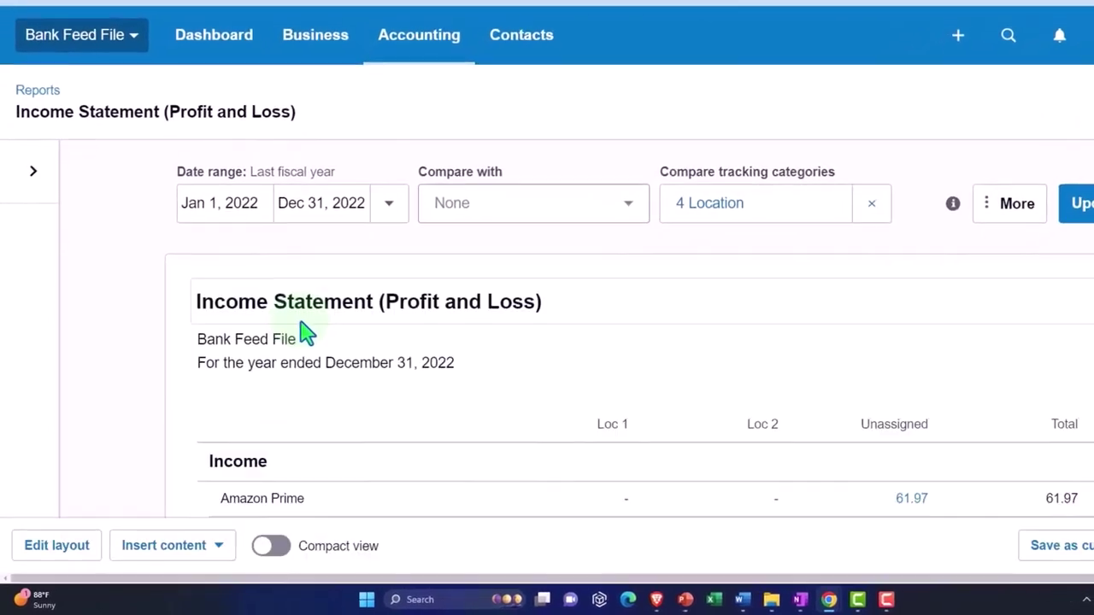
scroll(303, 325, "down", 3)
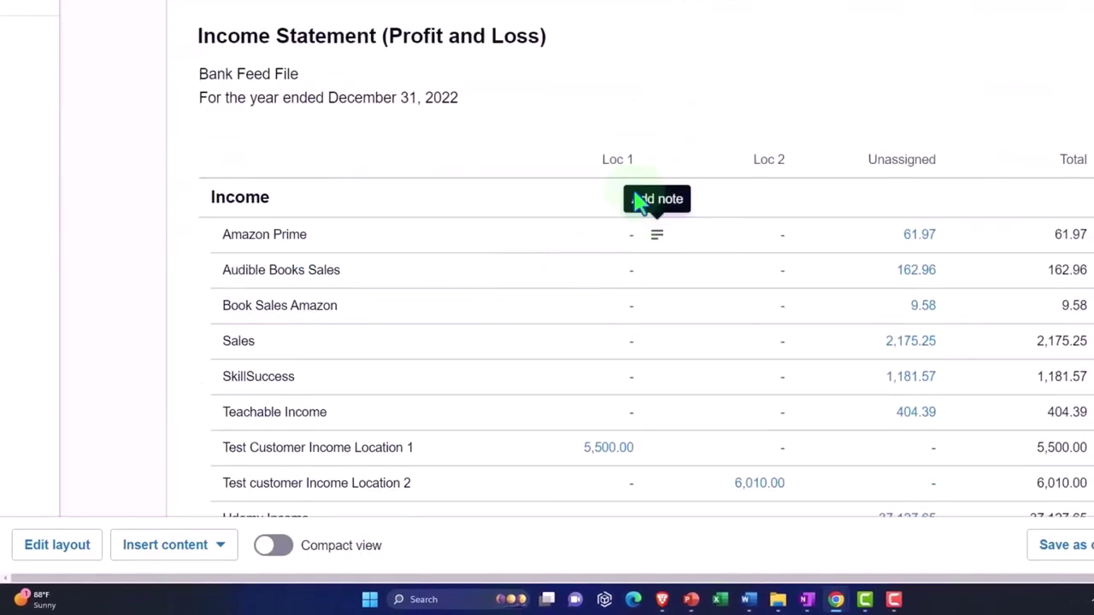
scroll(714, 188, "down", 2)
scroll(683, 190, "down", 2)
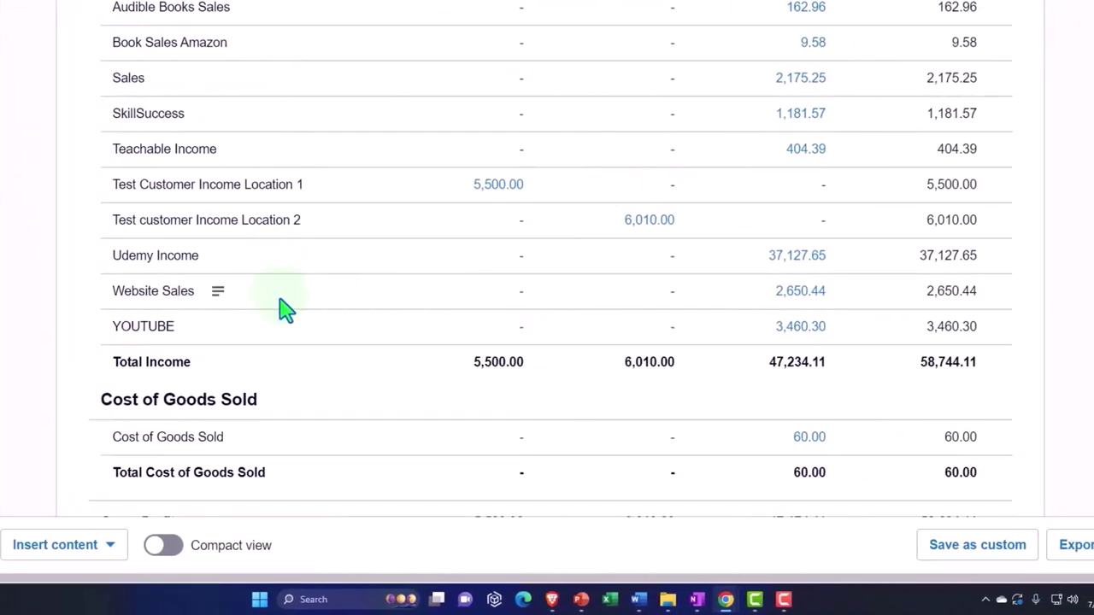
scroll(287, 309, "up", 3)
scroll(290, 316, "down", 12)
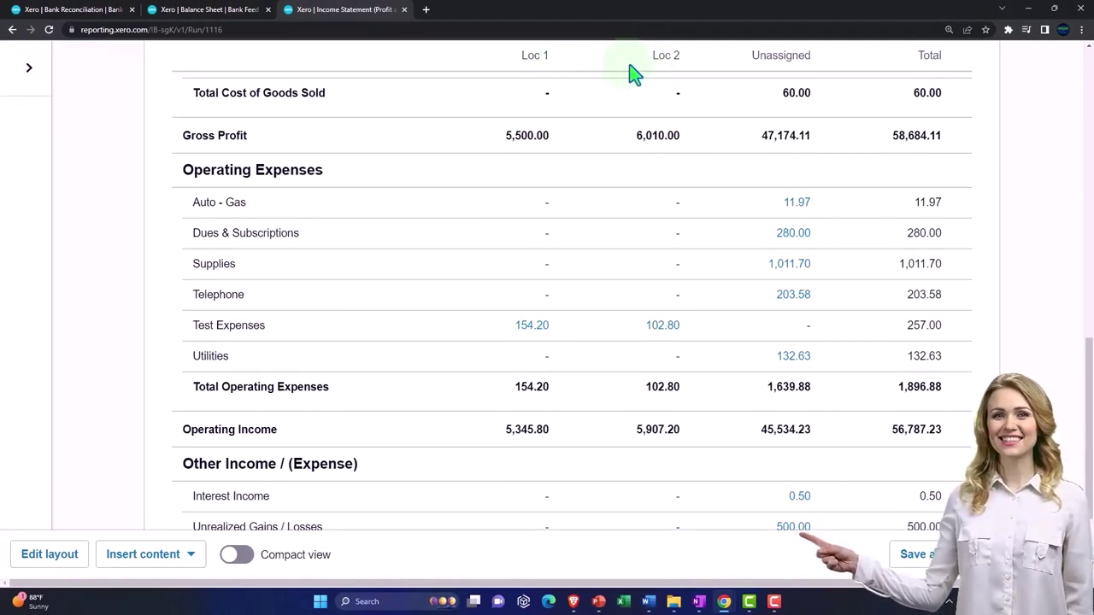
Switch to the Balance Sheet report, filter it to Loc 1 under the Location tracking category and update it.
left_click(205, 17)
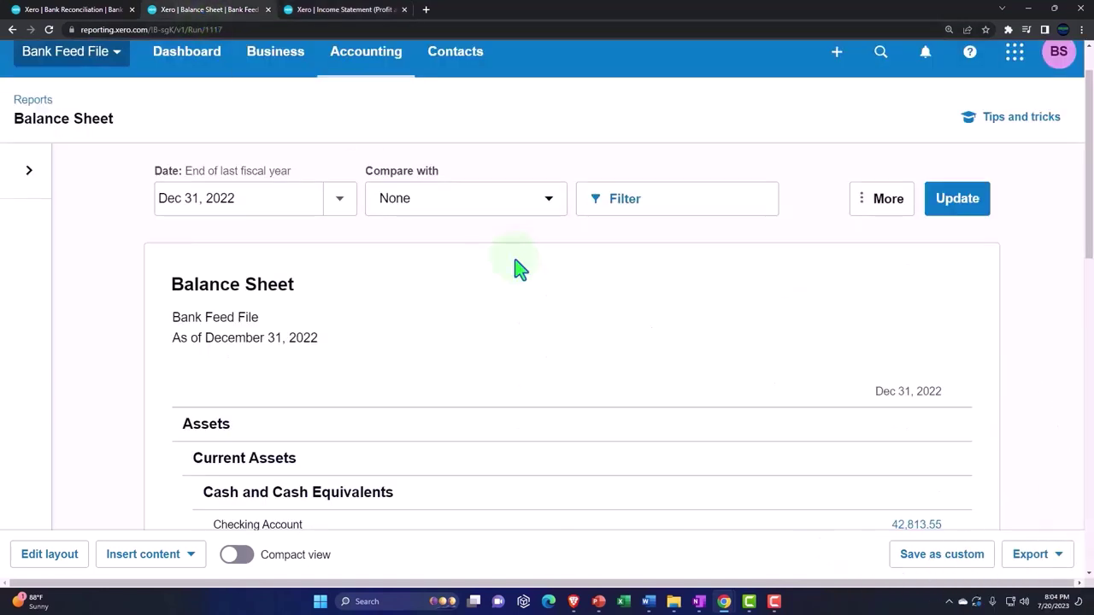
left_click(971, 205)
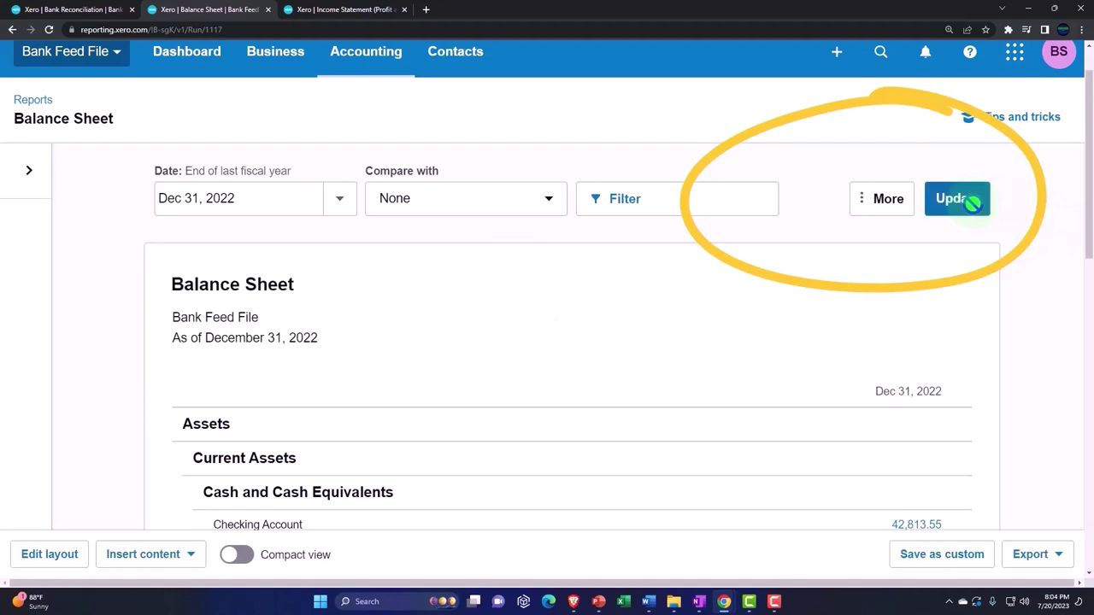
left_click(627, 208)
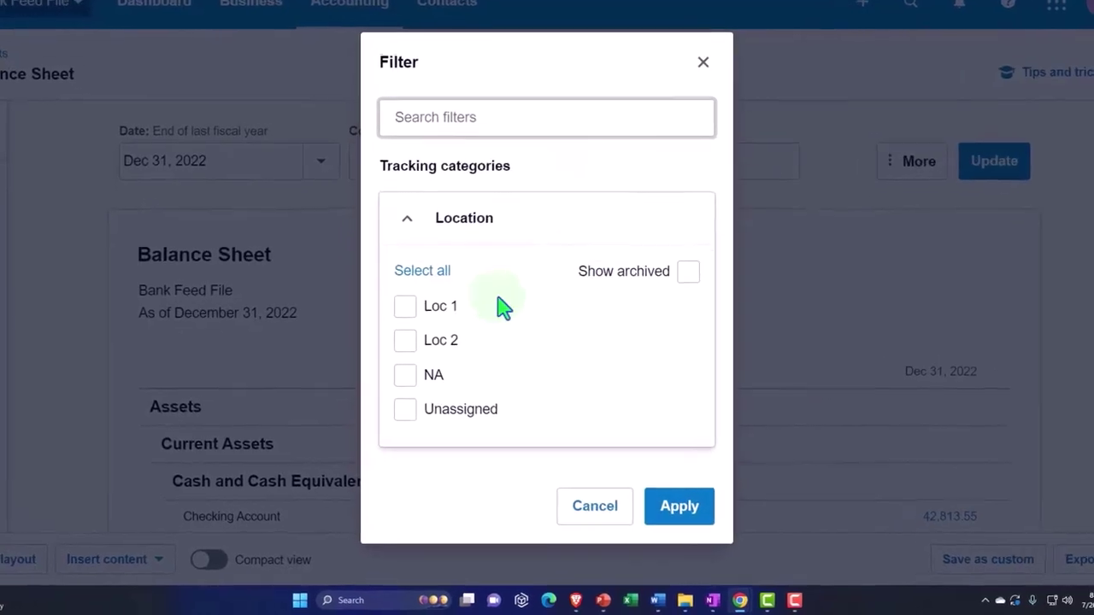
left_click(405, 306)
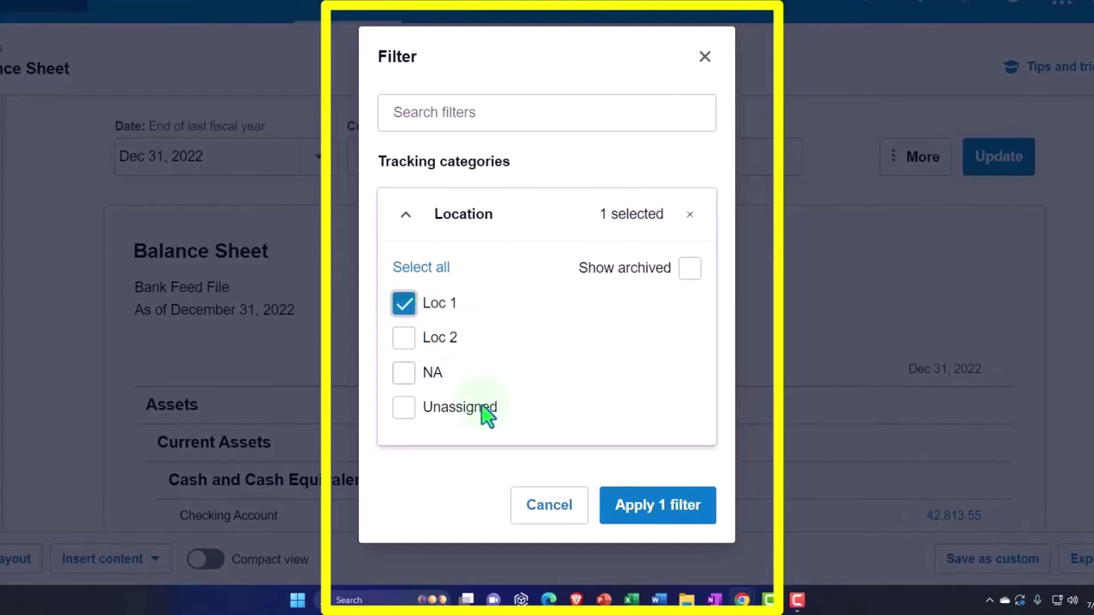
left_click(671, 505)
left_click(1014, 160)
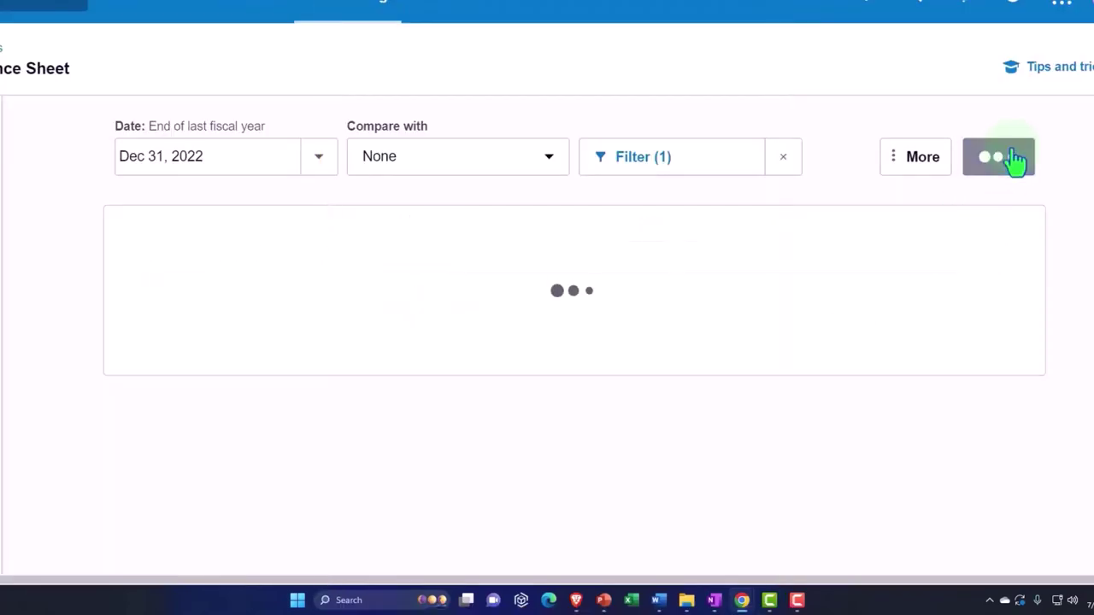
scroll(742, 299, "down", 2)
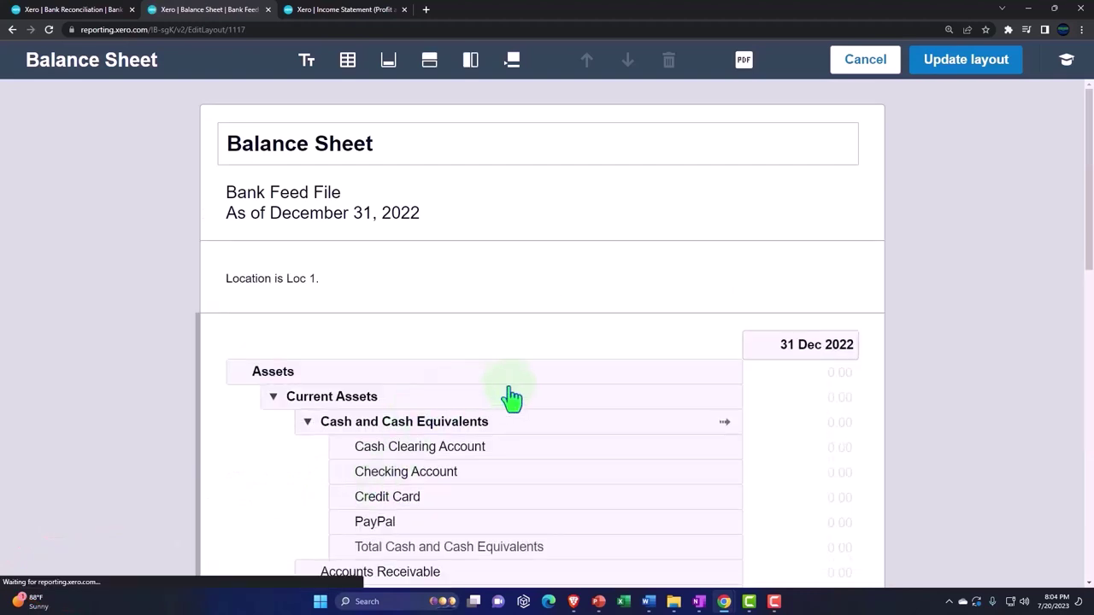
left_click(811, 350)
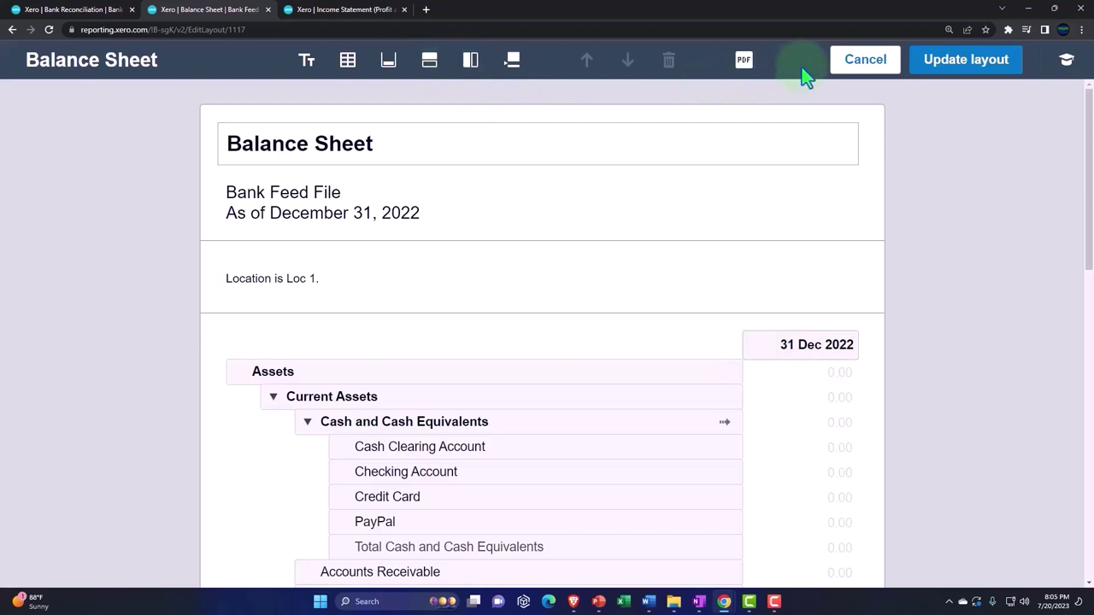
left_click(863, 68)
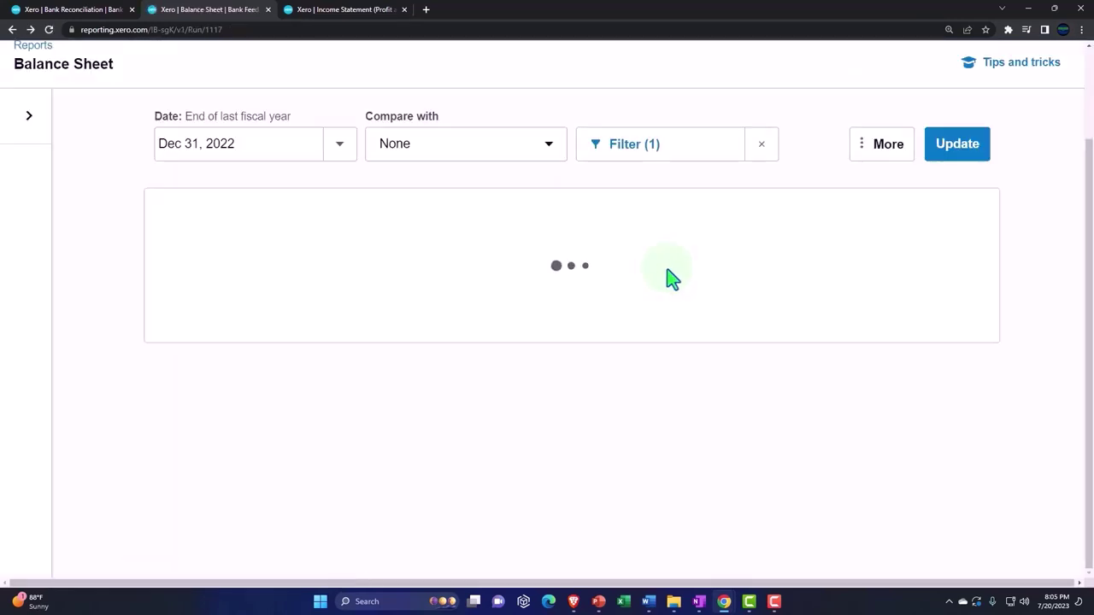
Return to the income statement report and review its income lines under the Loc 1 and Loc 2 columns.
left_click(362, 17)
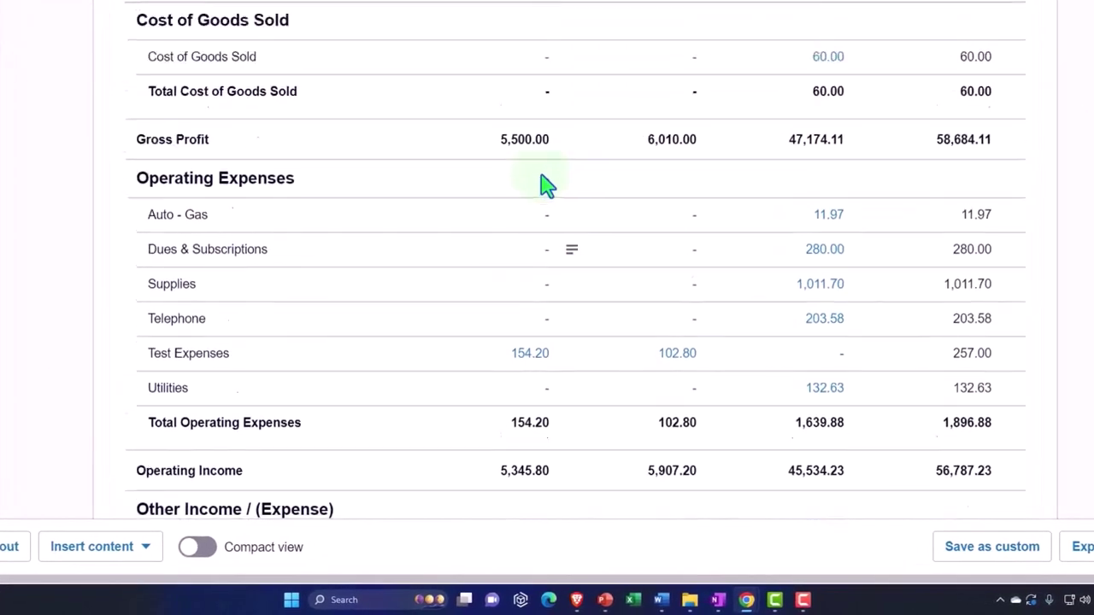
scroll(547, 186, "up", 8)
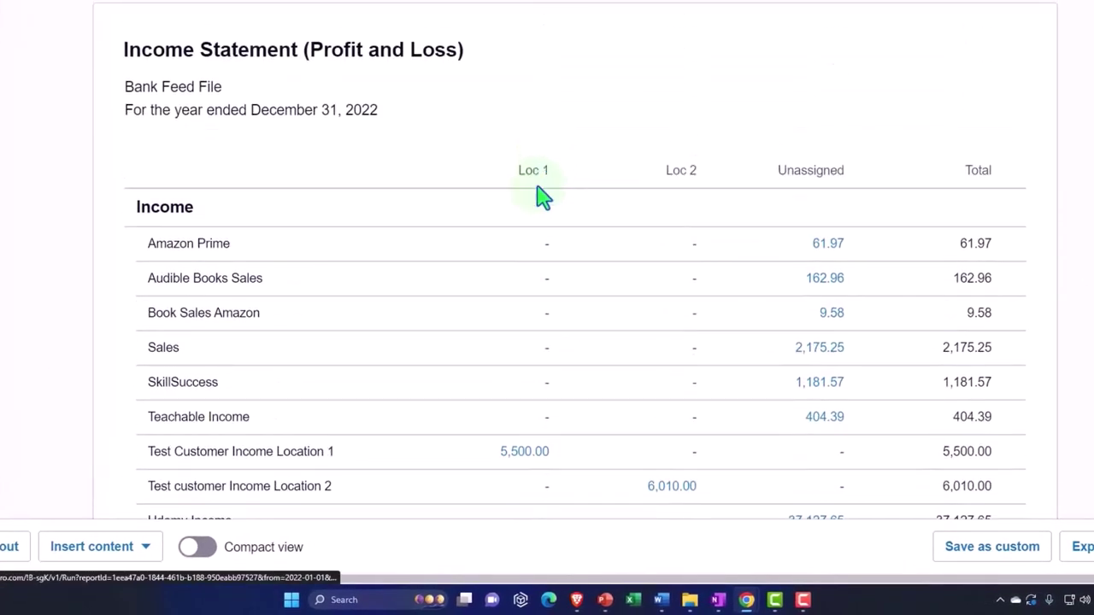